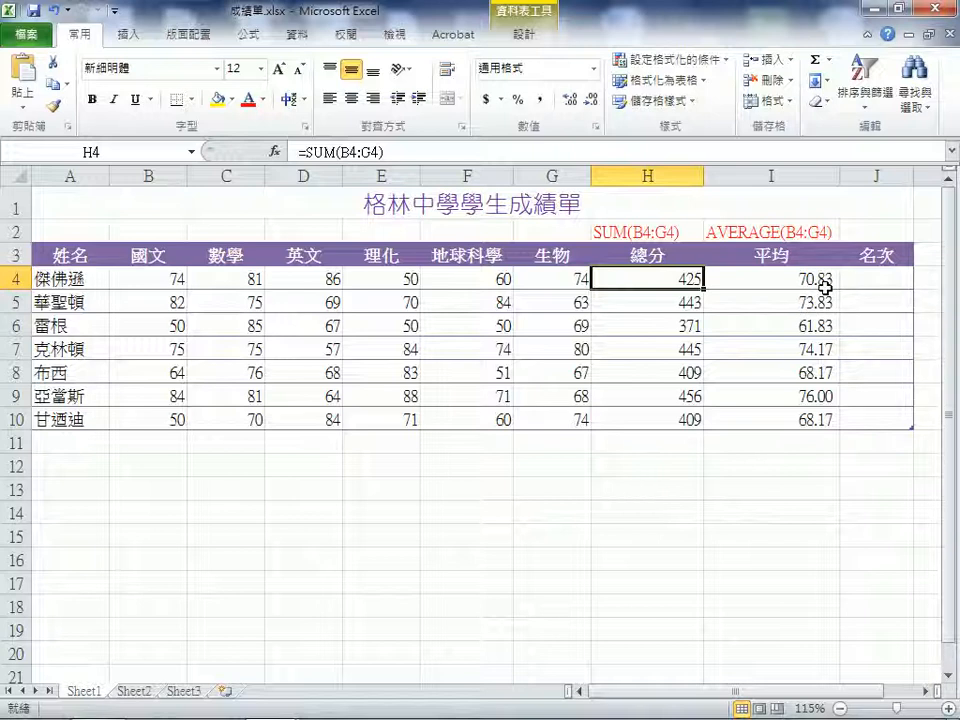
- Enter the formula =INT( 19.21 ) in the empty cell F14 below the grade table
click(820, 283)
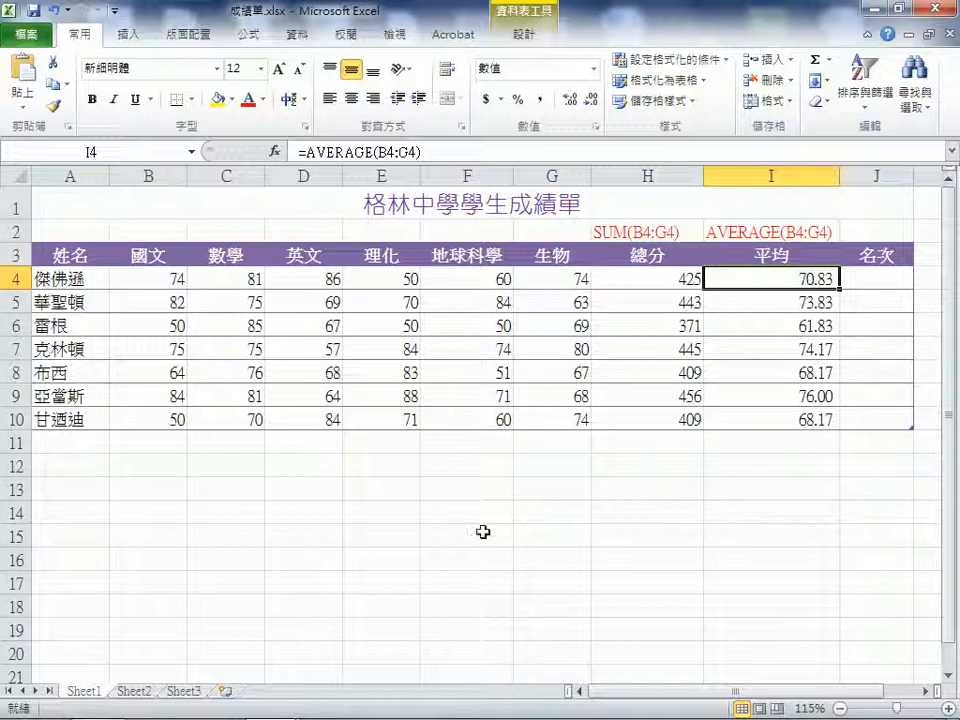
click(437, 507)
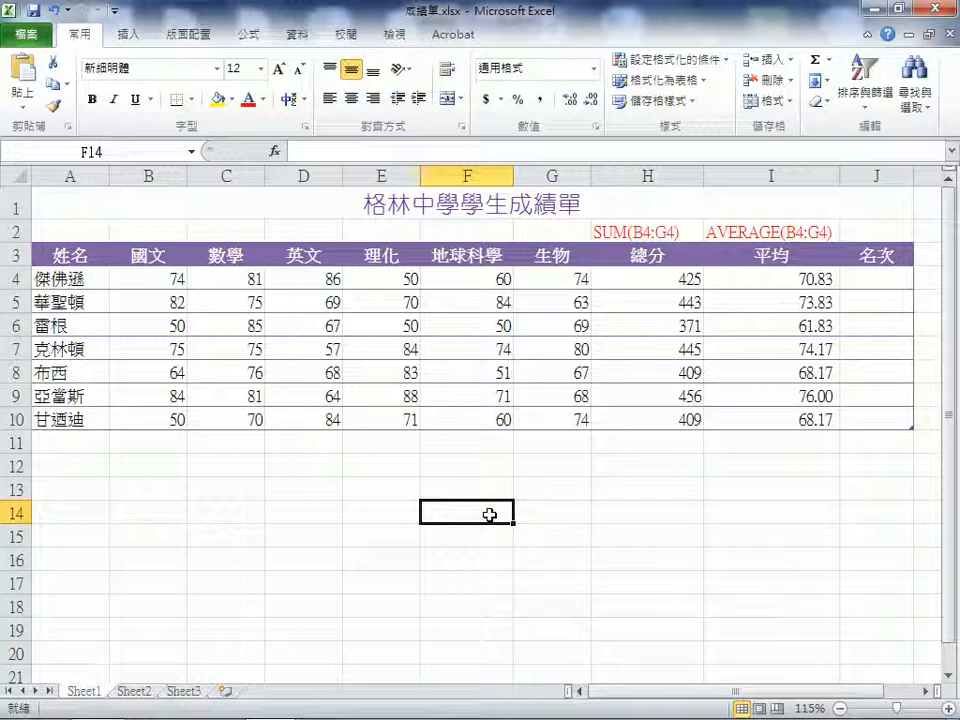
text(=)
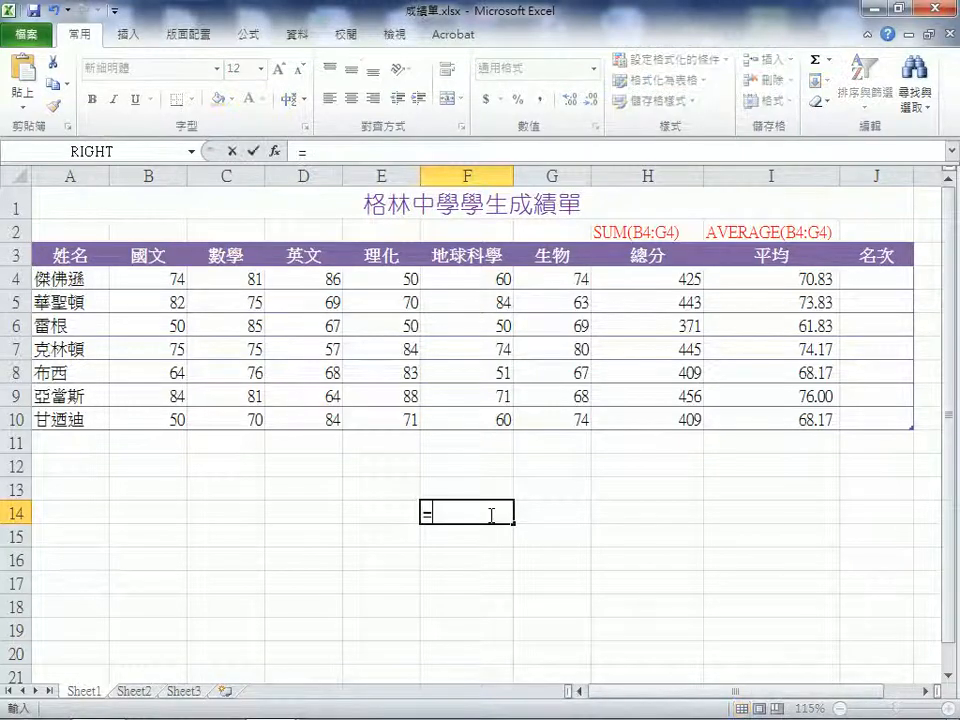
text(int)
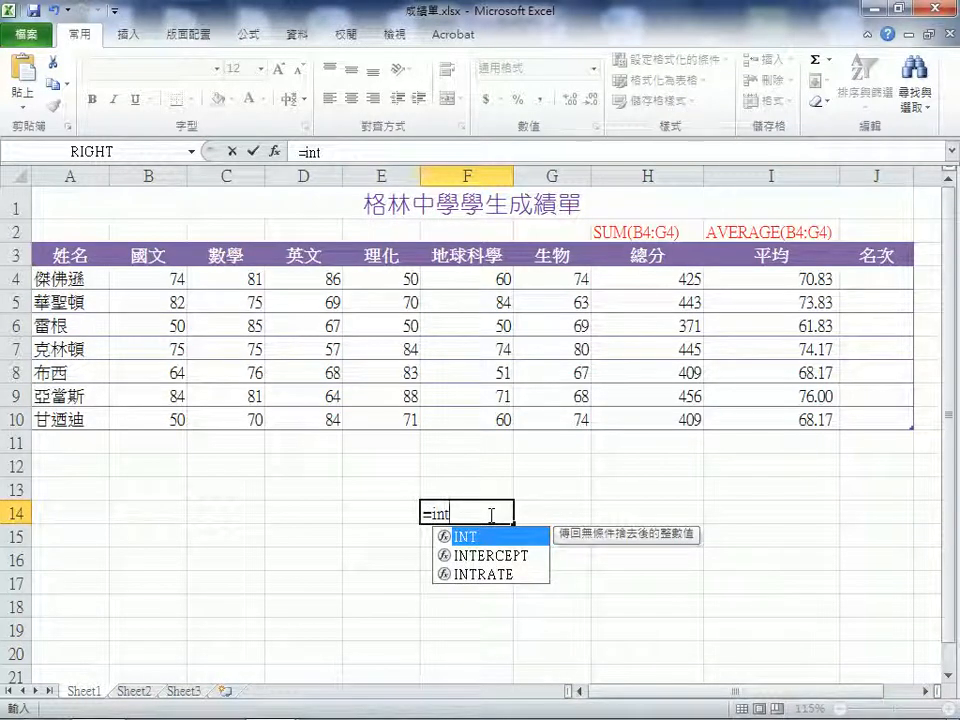
text(()
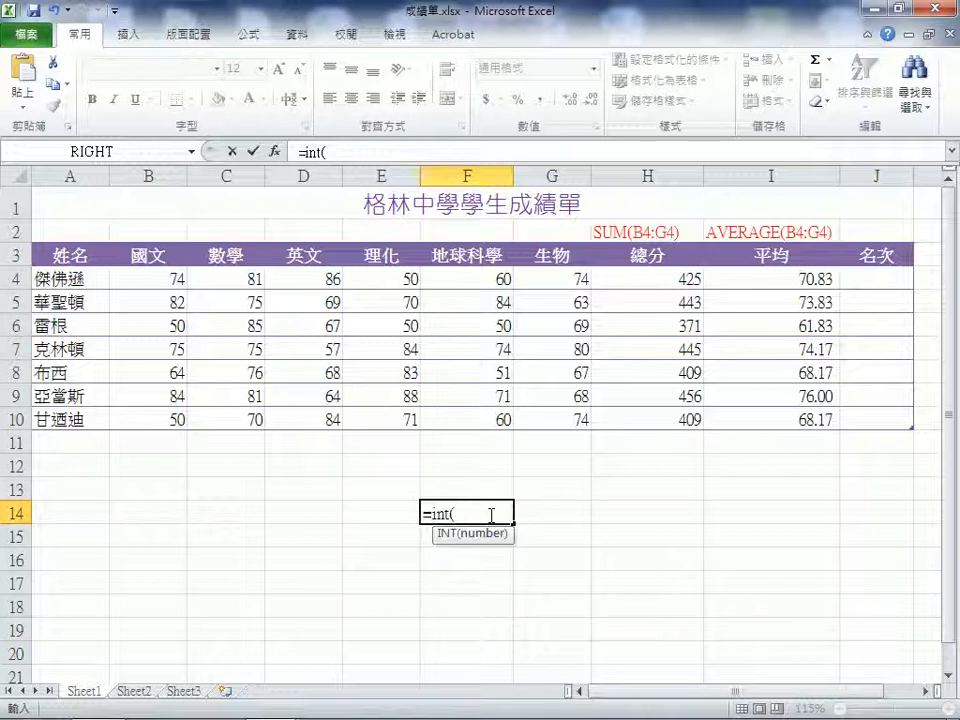
text( 19.21)
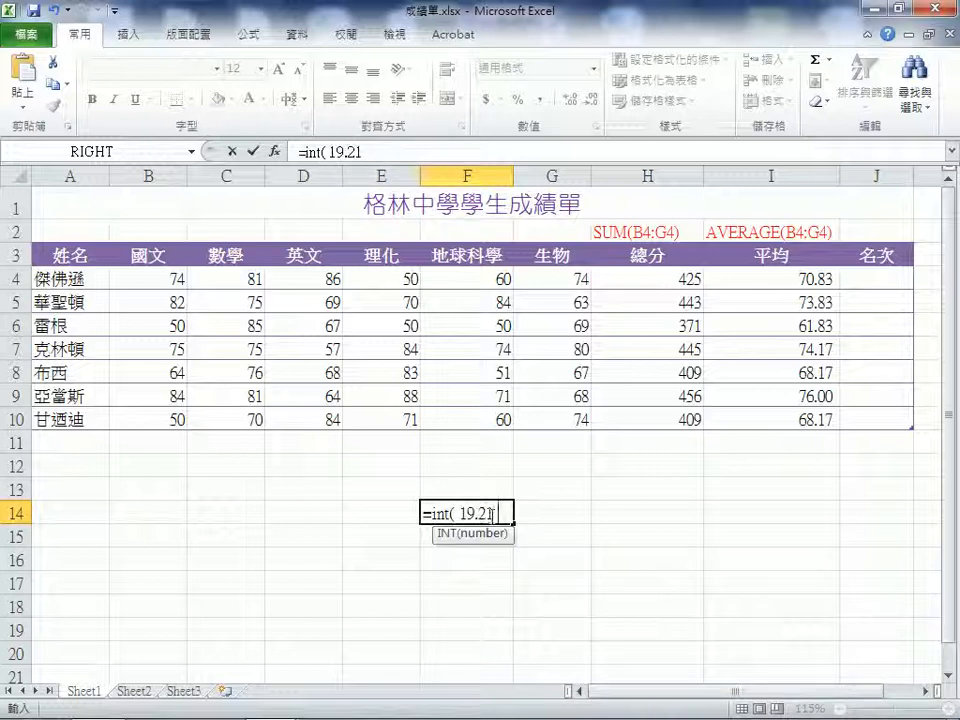
text( ))
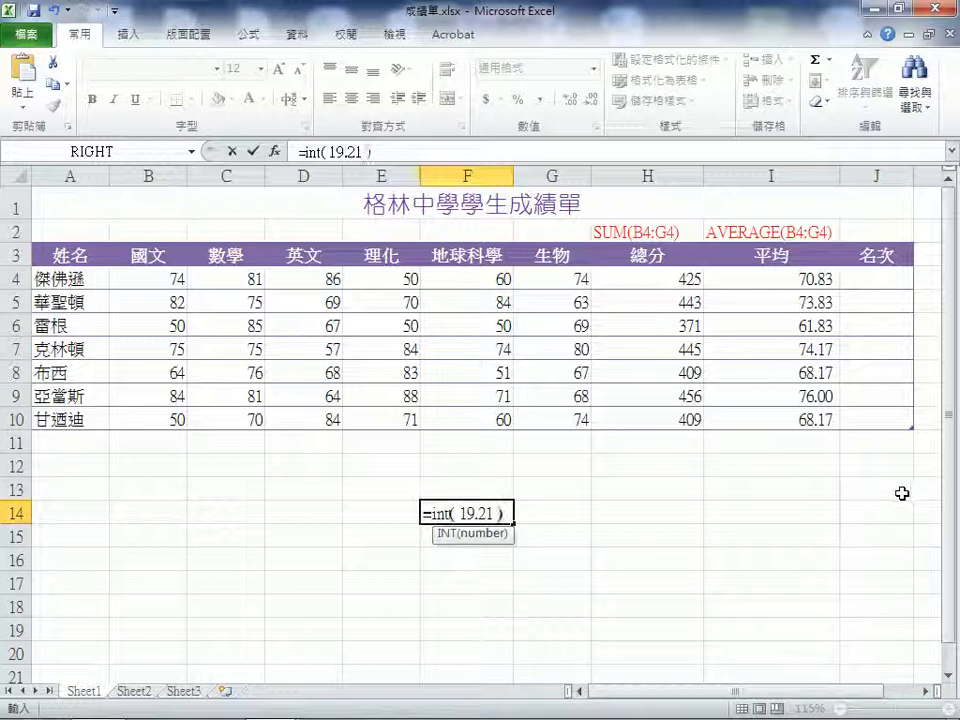
key(Return)
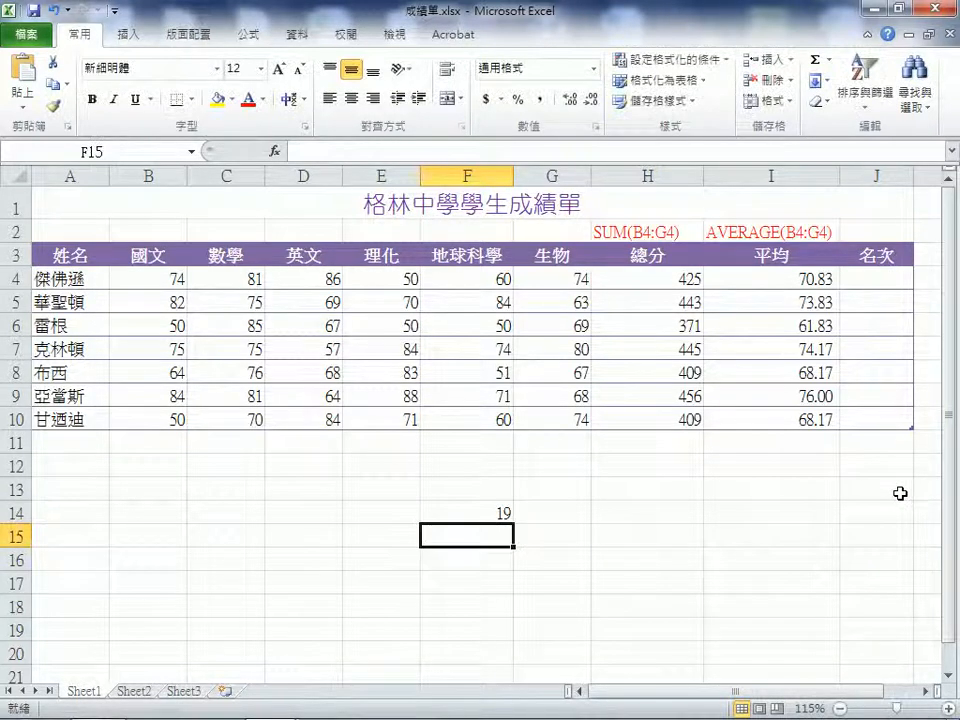
- Change the number inside the INT formula in cell F14 to 19.68
click(470, 515)
double_click(470, 515)
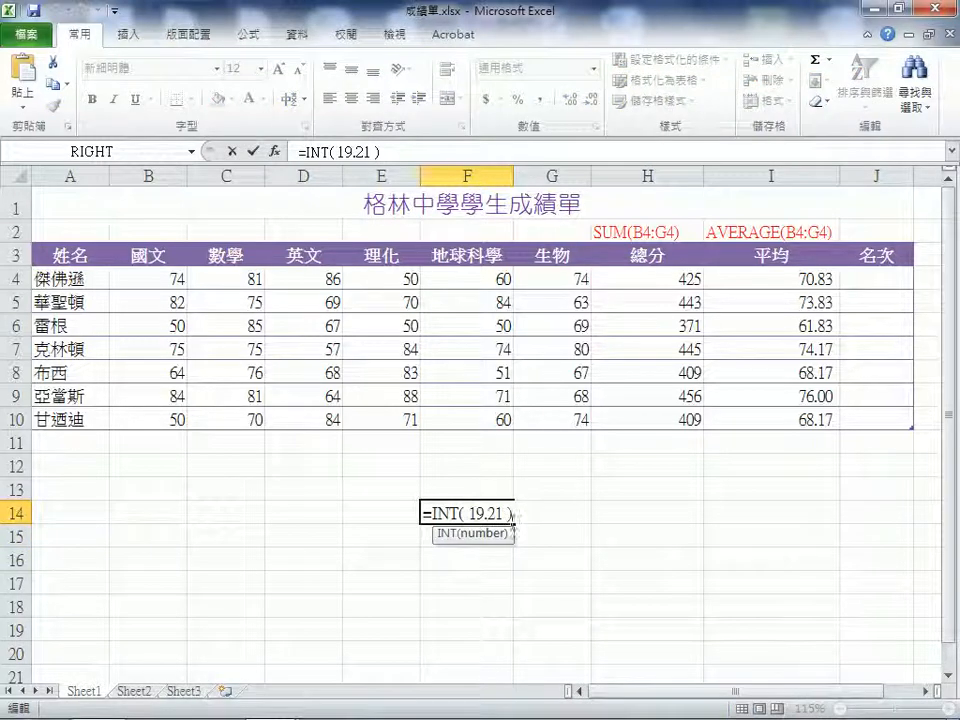
drag(487, 516, 506, 516)
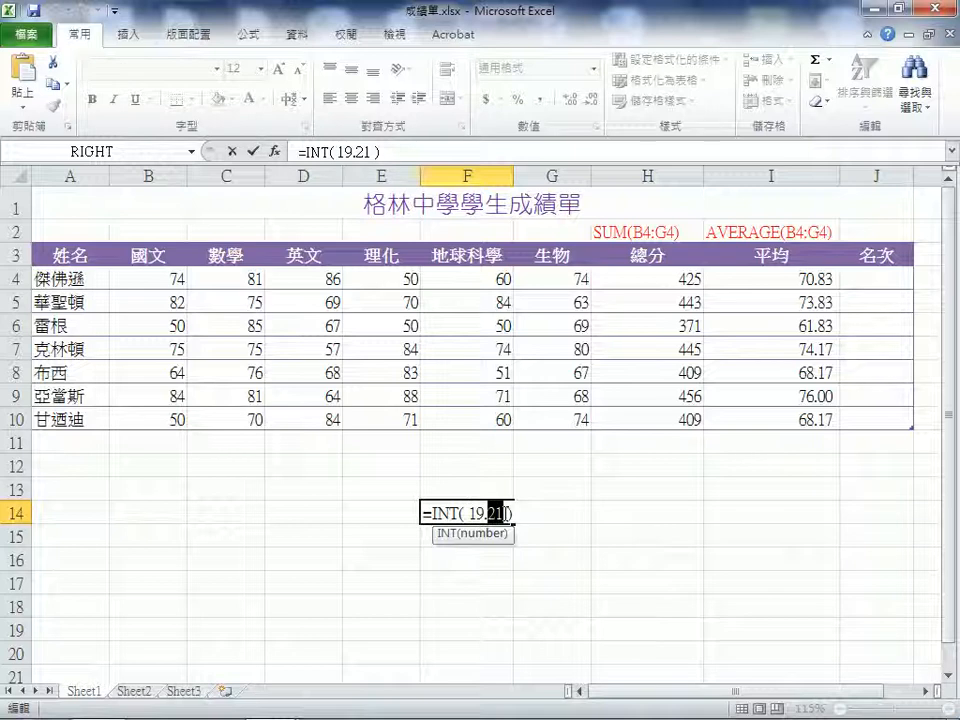
text(68)
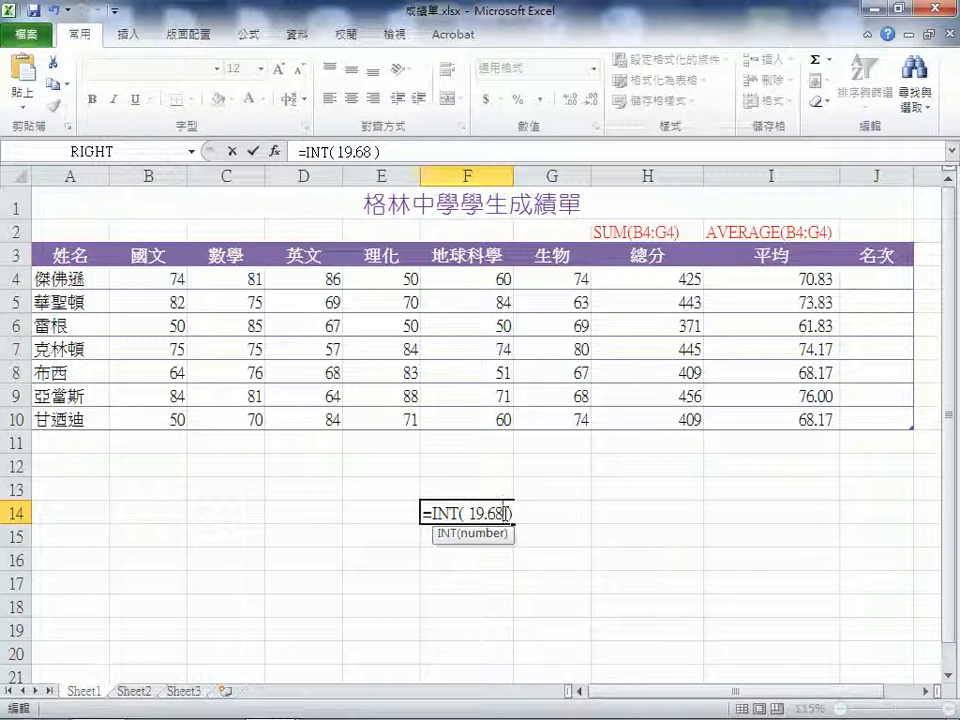
key(Return)
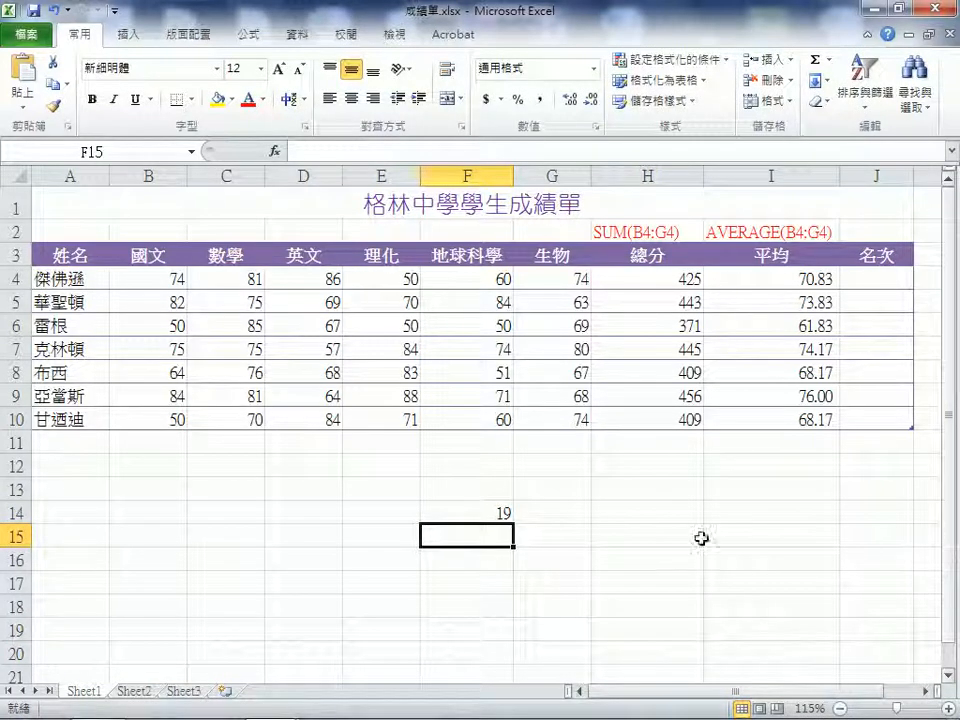
- Examine the number argument in F14's INT formula and the average formula in I4
click(499, 512)
double_click(499, 512)
key(shift+Left)
key(shift+Left)
key(shift+Left)
key(shift+Left)
key(shift+Left)
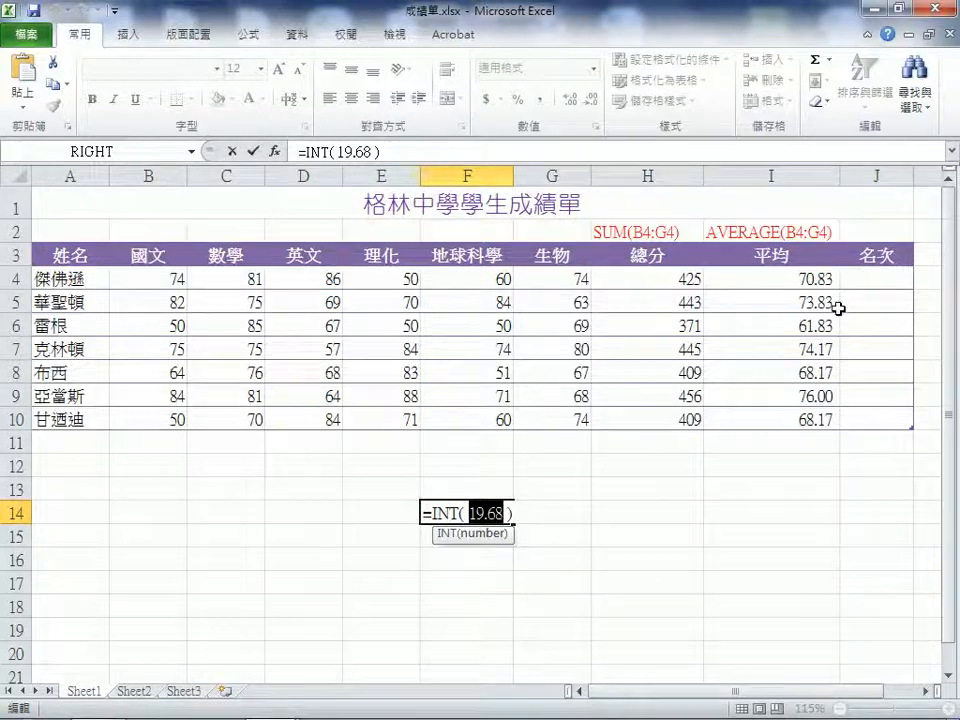
key(ctrl+Return)
click(818, 283)
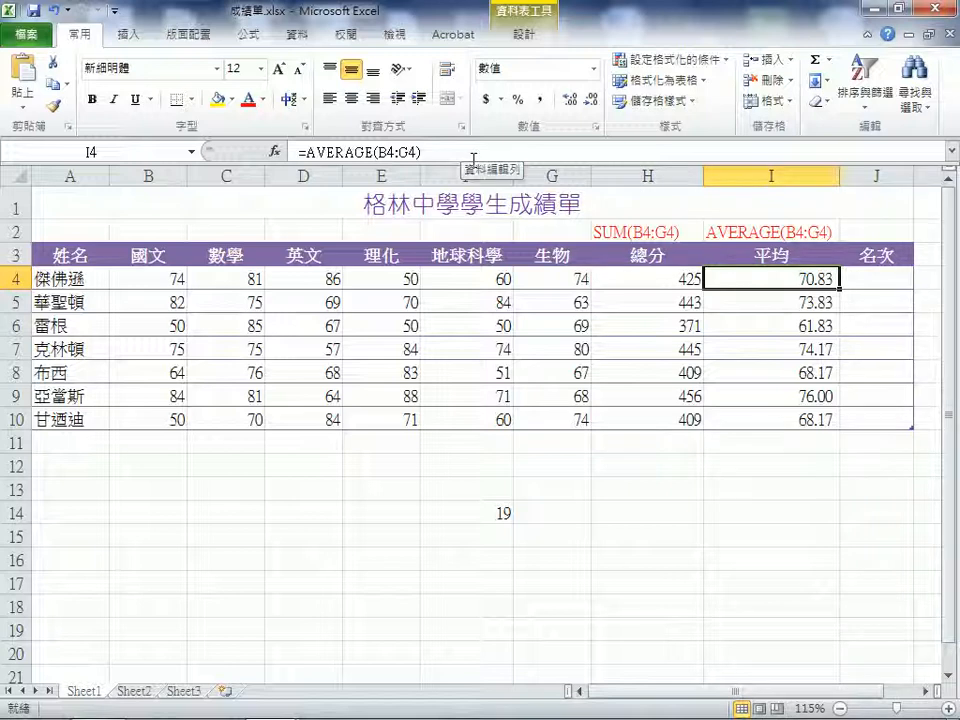
click(310, 152)
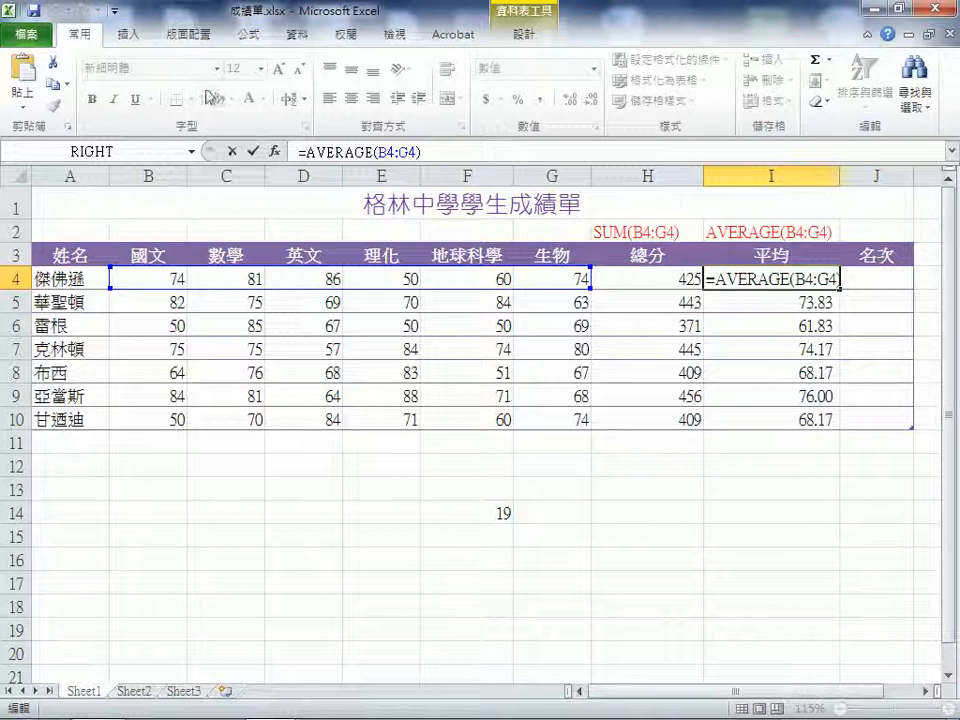
drag(305, 152, 441, 149)
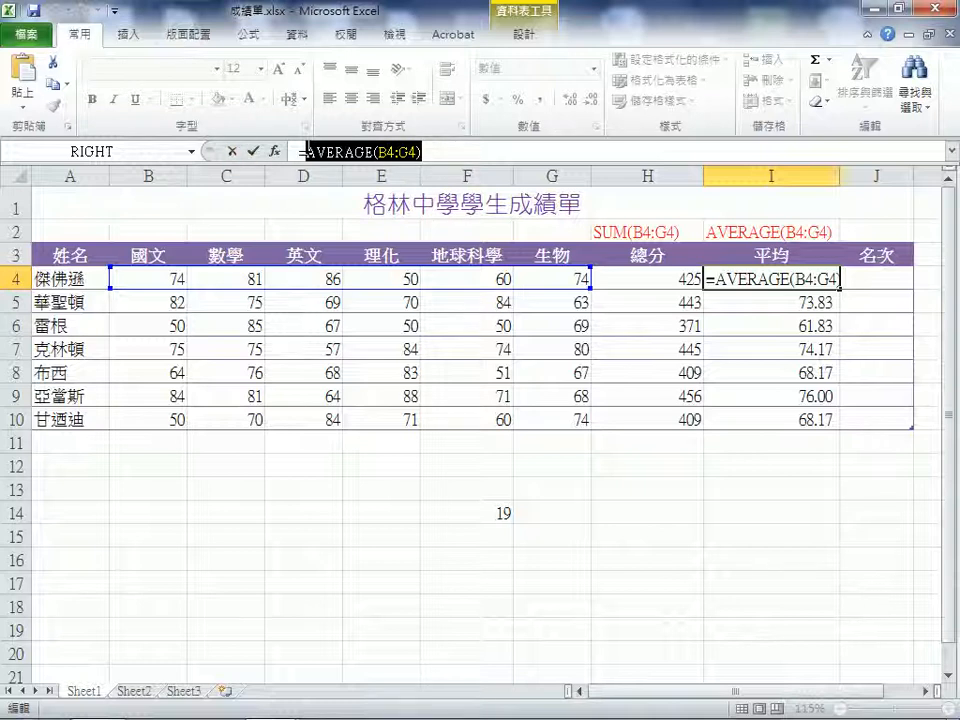
text(in)
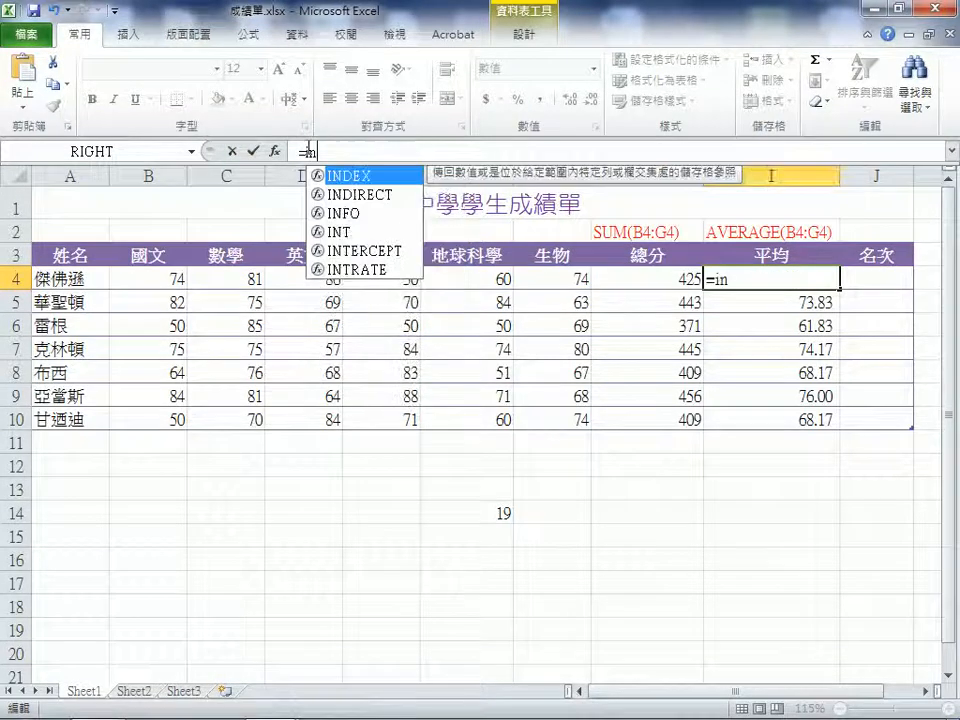
key(Escape)
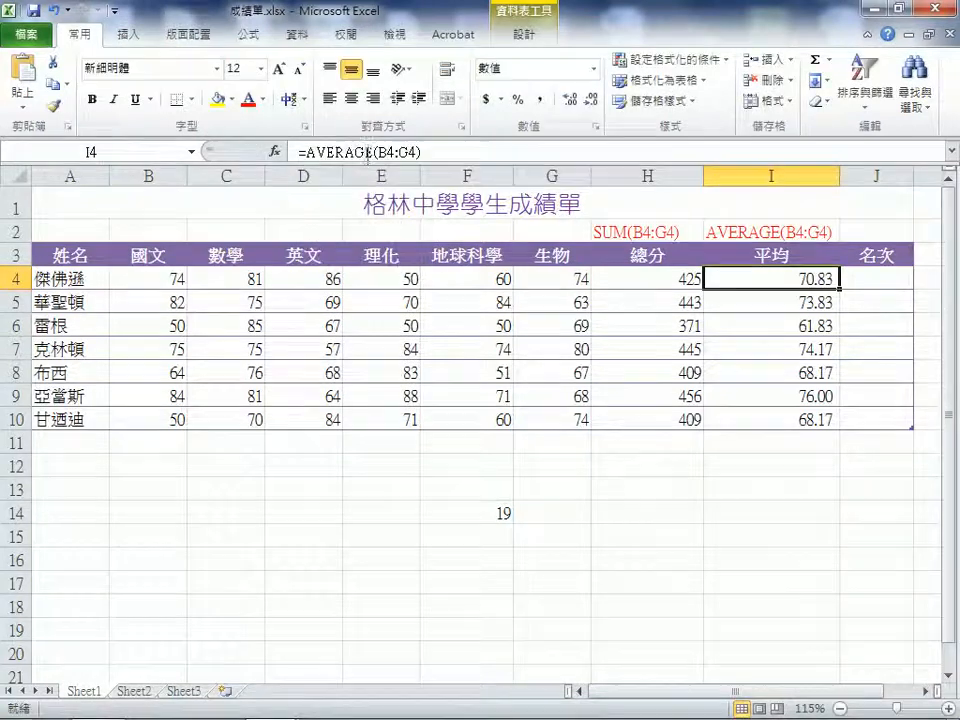
- Wrap the AVERAGE(B4:G4) formula in cell I4 in an INT function, including the closing parenthesis
click(302, 151)
double_click(305, 152)
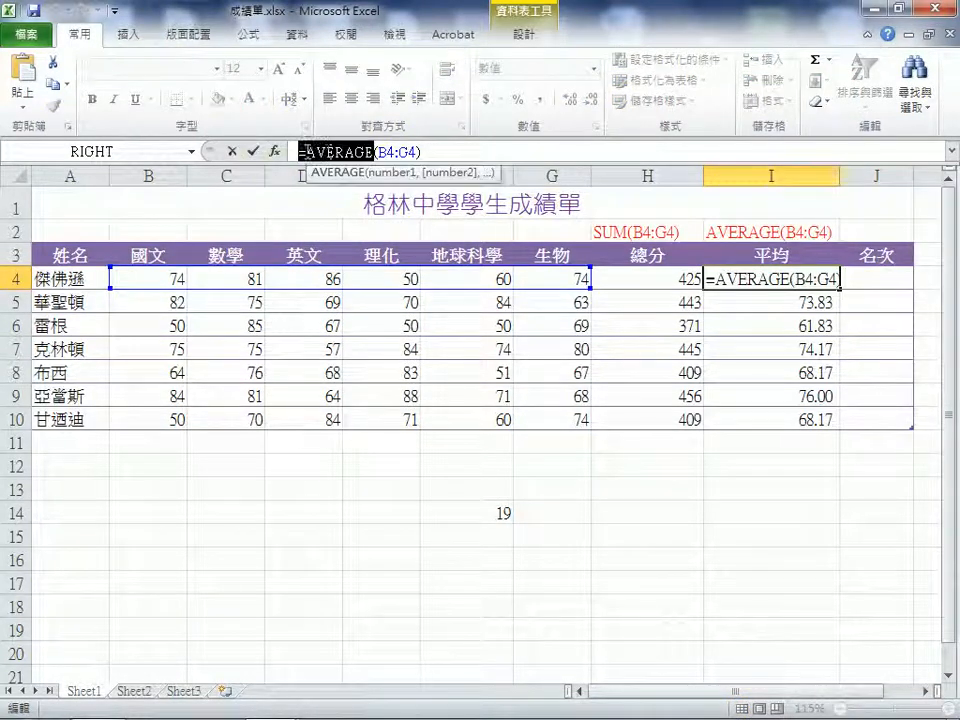
click(308, 152)
text(int)
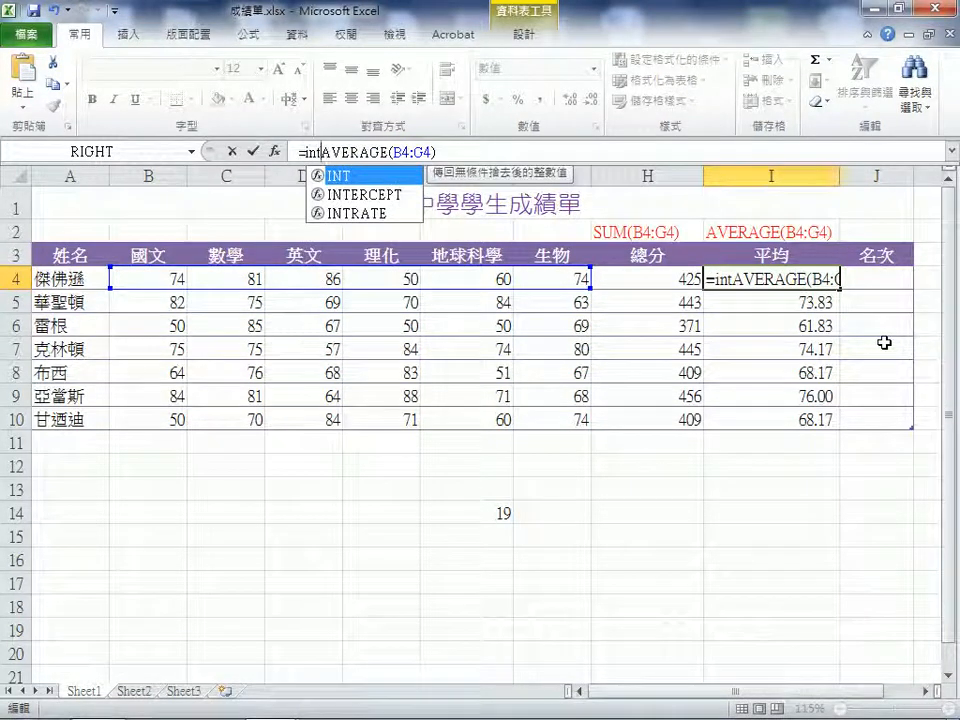
text(()
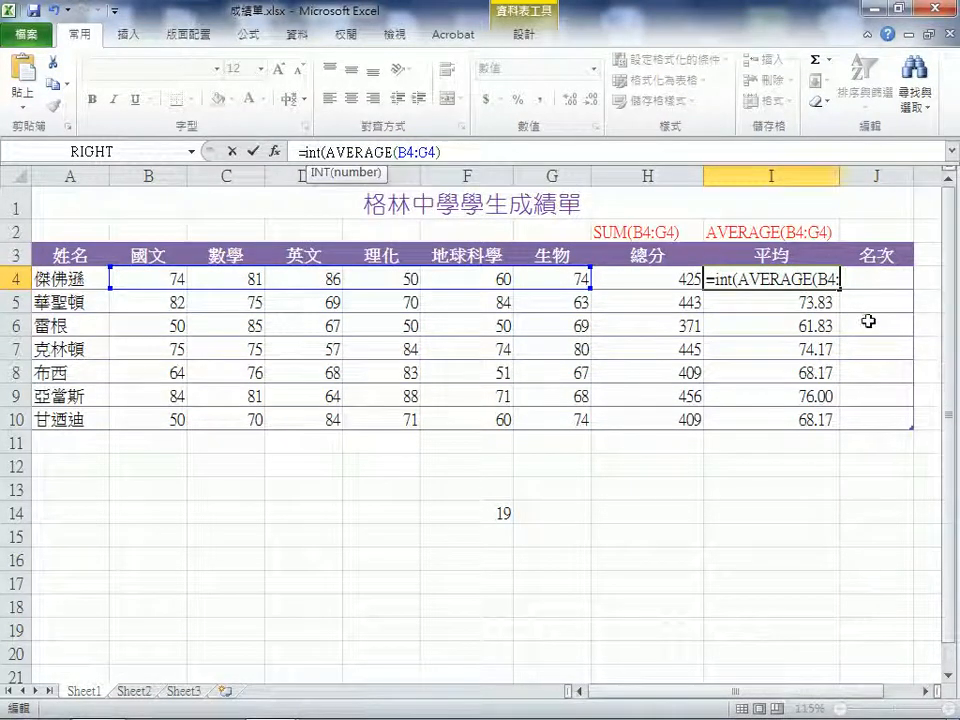
click(511, 148)
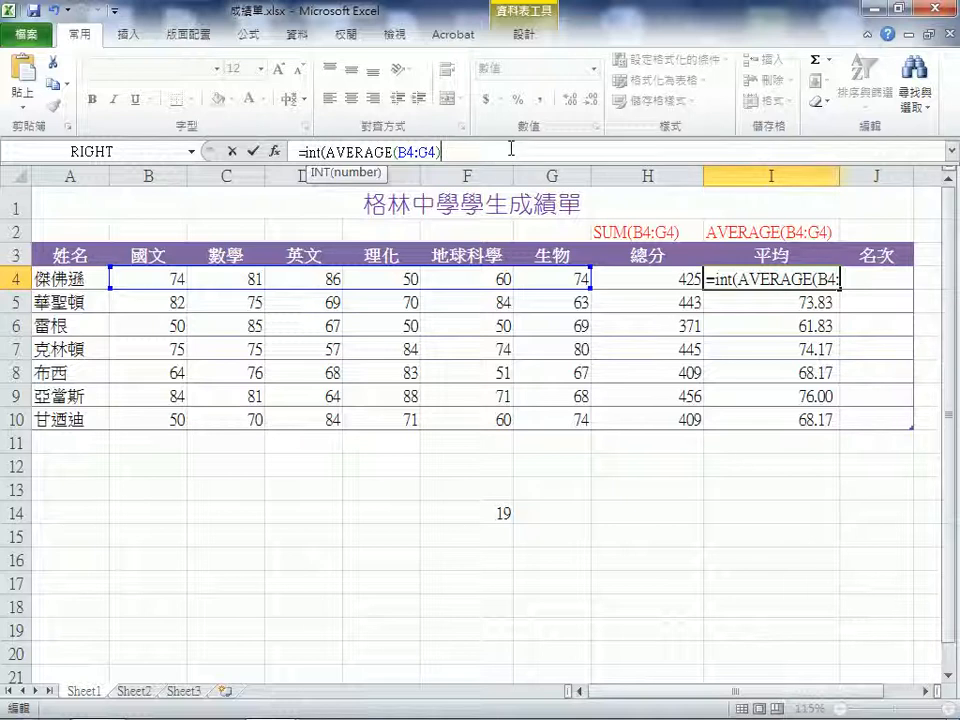
text())
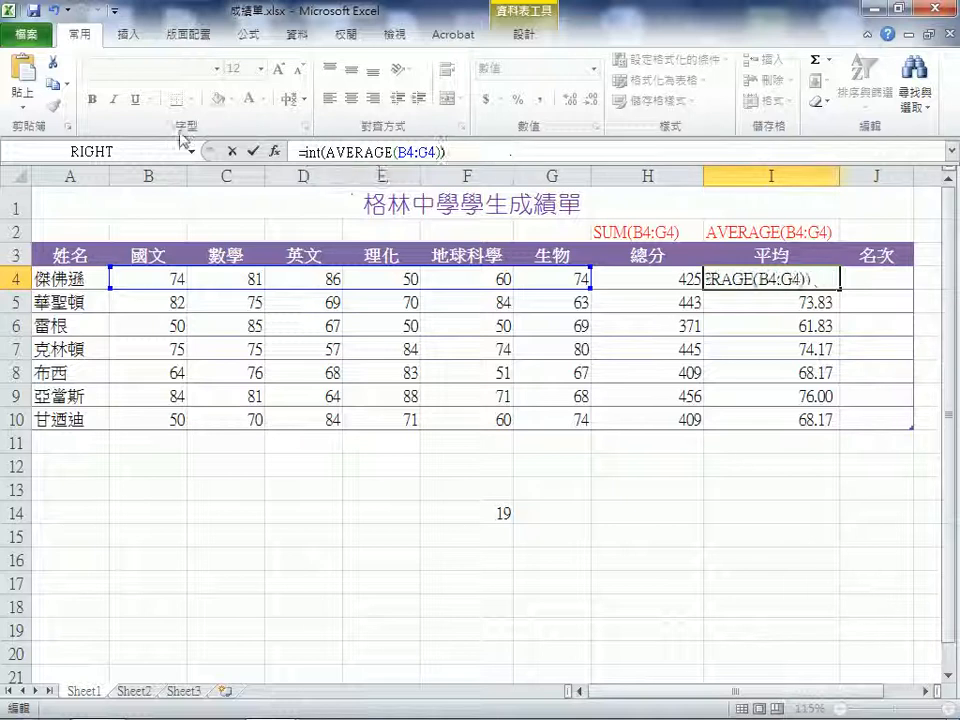
- Add spaces between INT's parentheses and the nested AVERAGE(B4:G4) in I4, and commit the formula
click(444, 151)
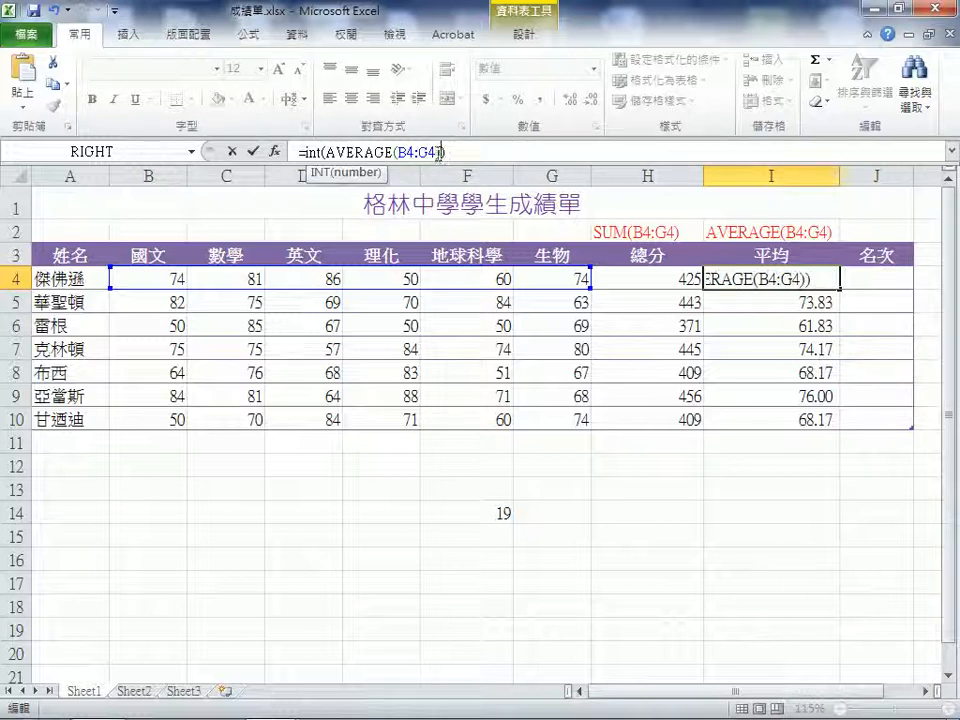
click(331, 151)
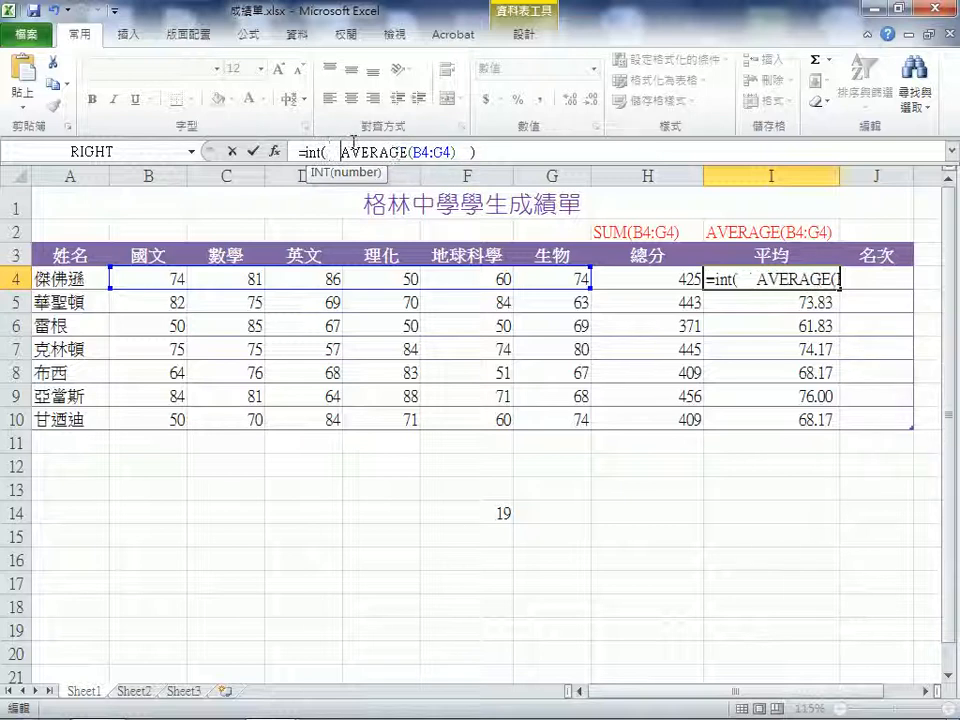
drag(341, 151, 458, 151)
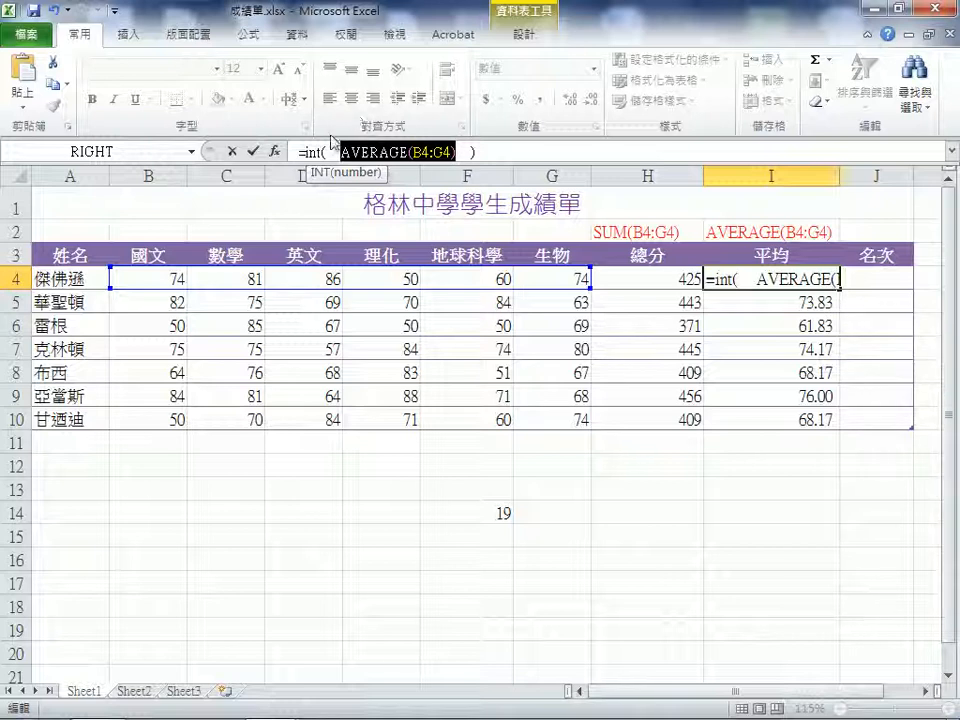
click(331, 151)
drag(331, 151, 306, 151)
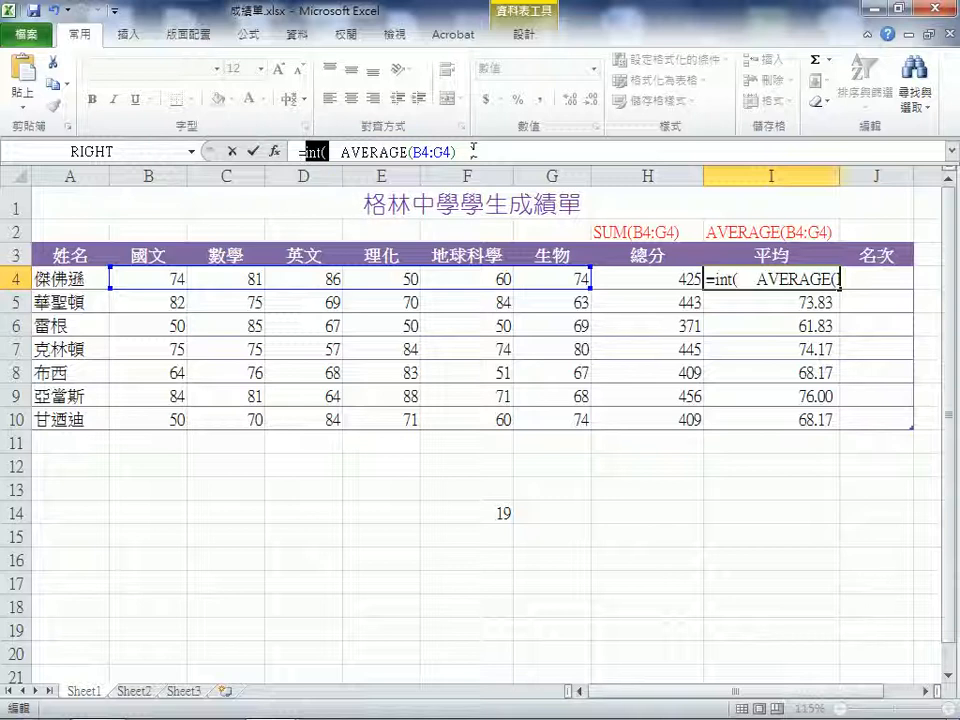
drag(467, 152, 478, 151)
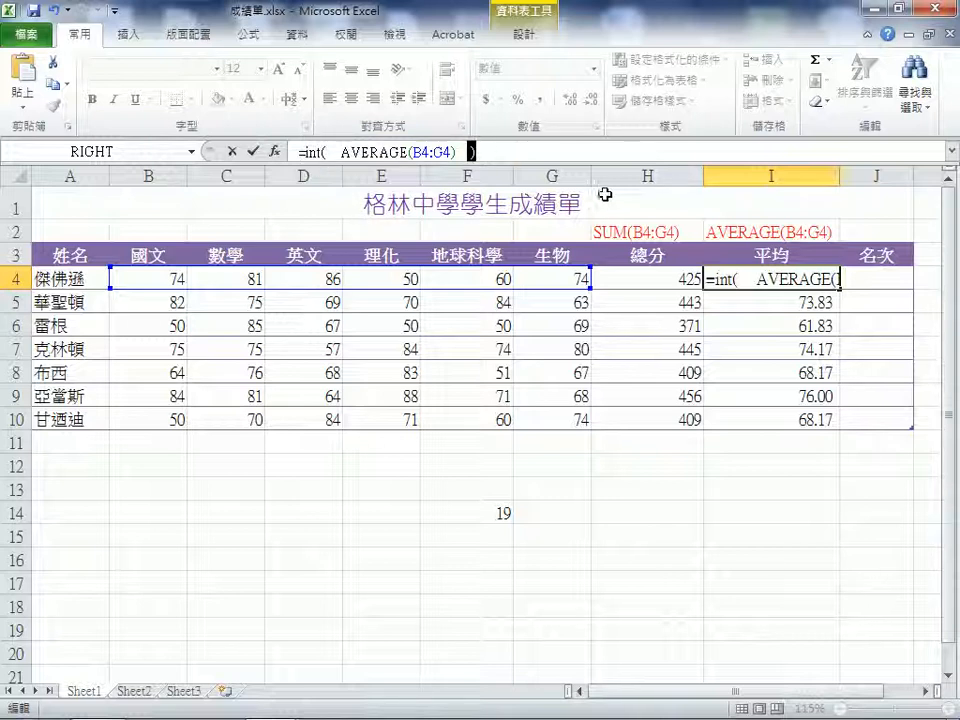
key(Return)
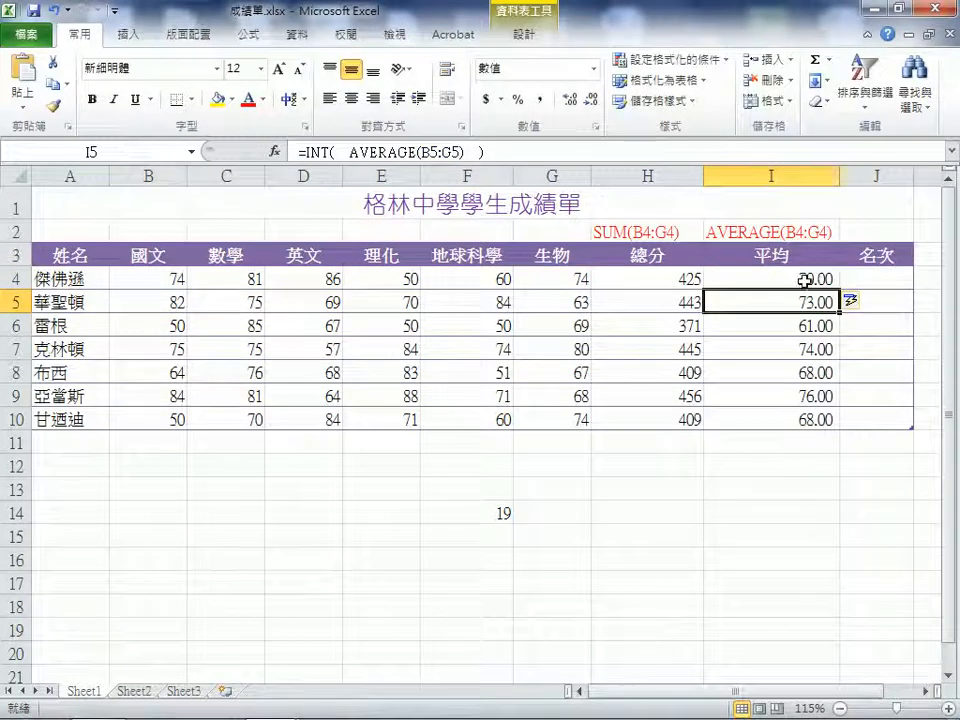
- Format the averages in I4:I10 with the General (通用格式) number category
click(804, 278)
drag(843, 283, 849, 428)
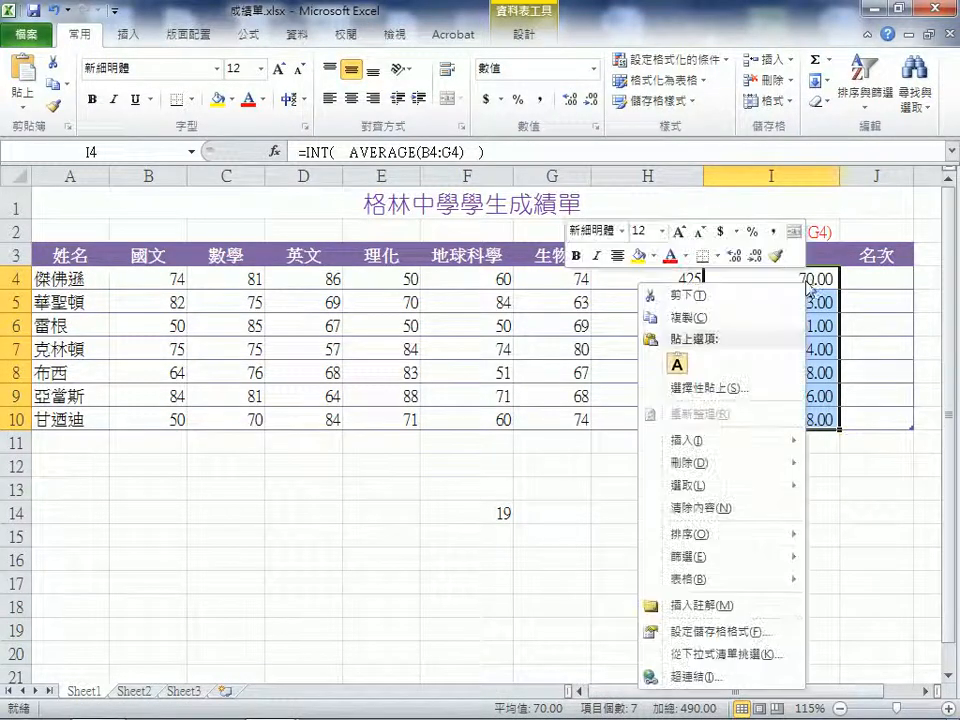
right_click(808, 280)
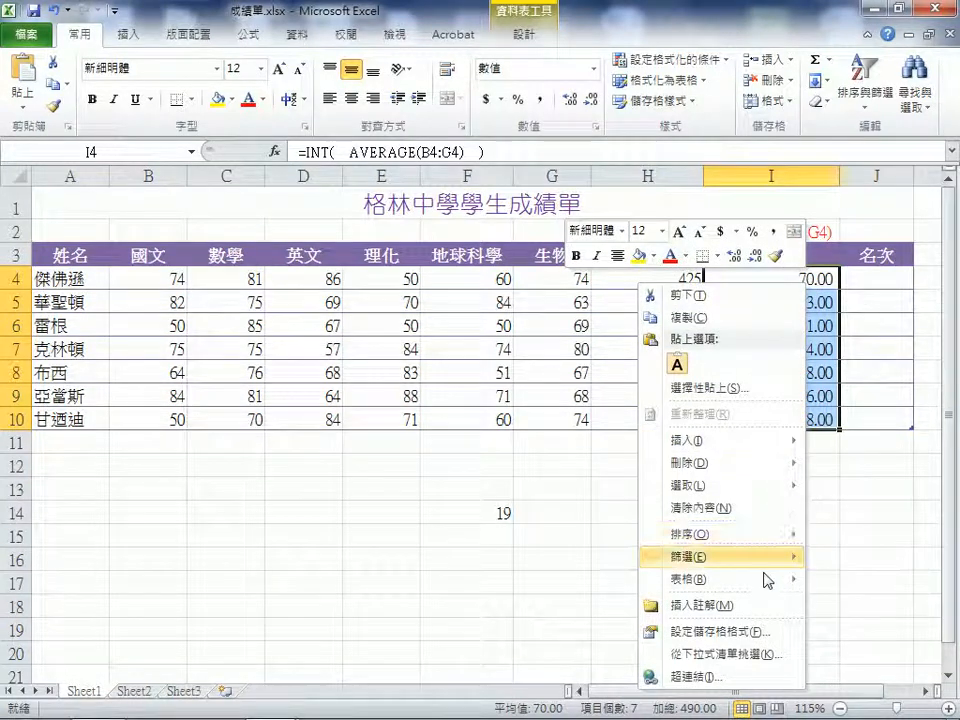
click(752, 630)
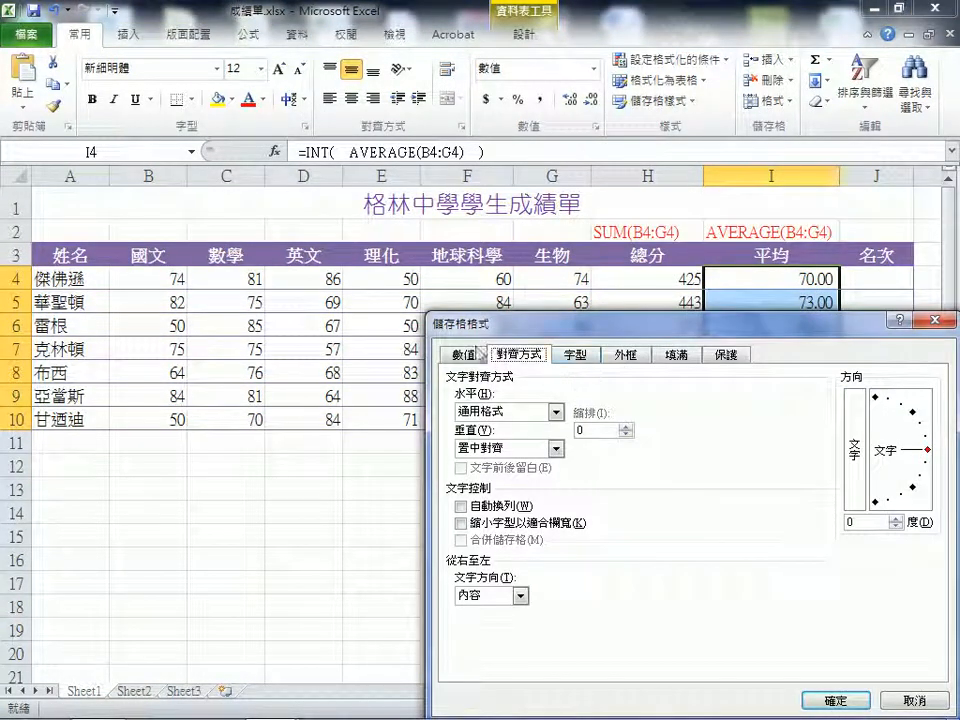
click(463, 354)
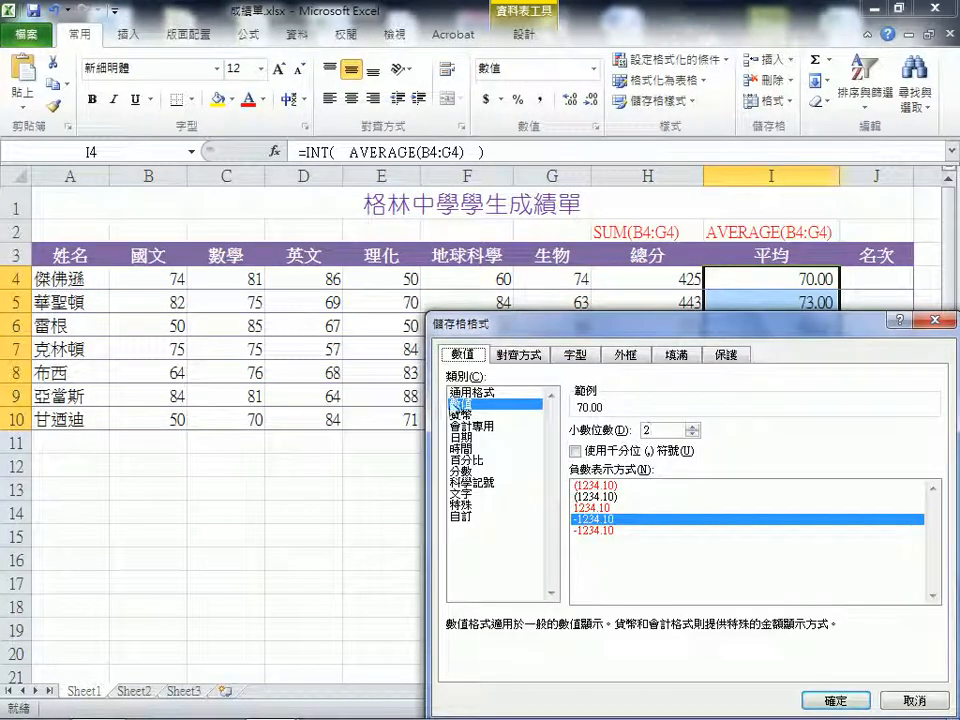
click(476, 394)
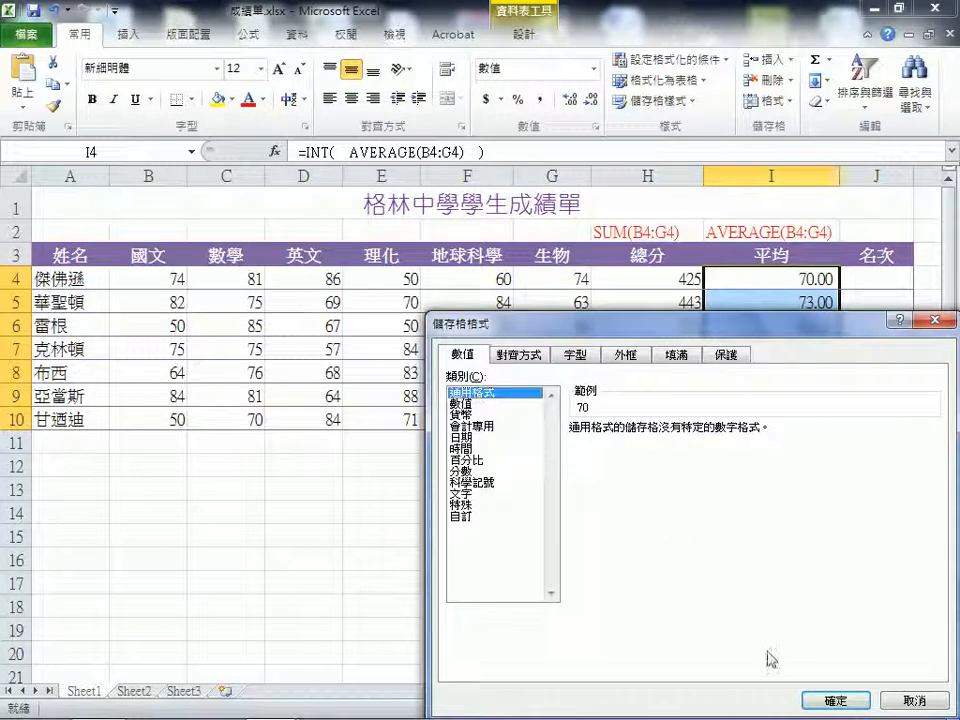
click(836, 700)
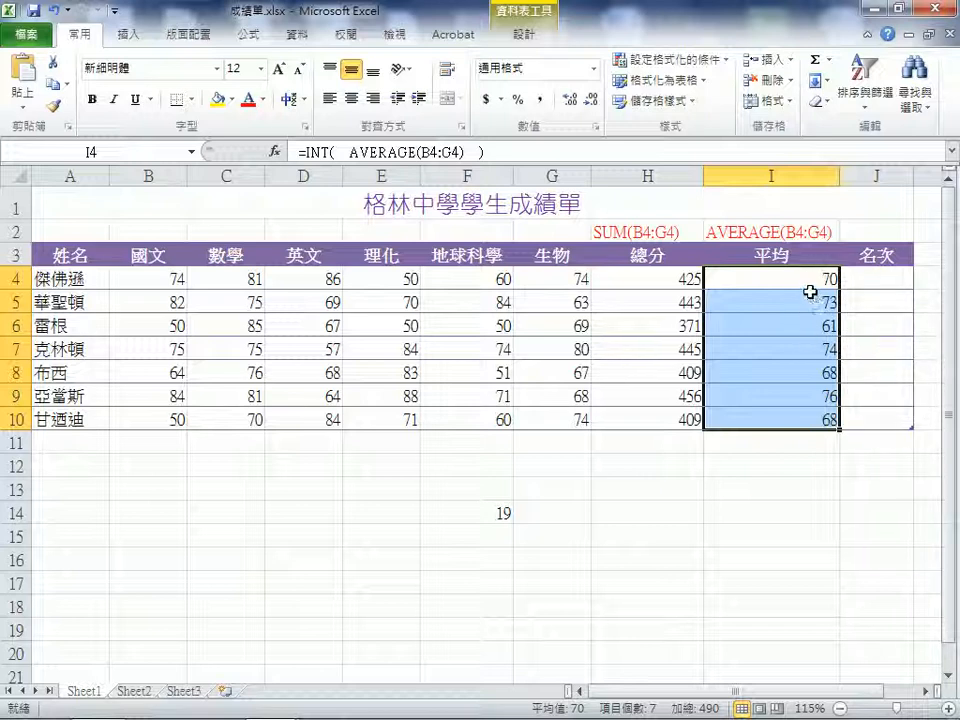
- Check the number category applied to the averages in I4:I10 in the cell format settings
right_click(778, 418)
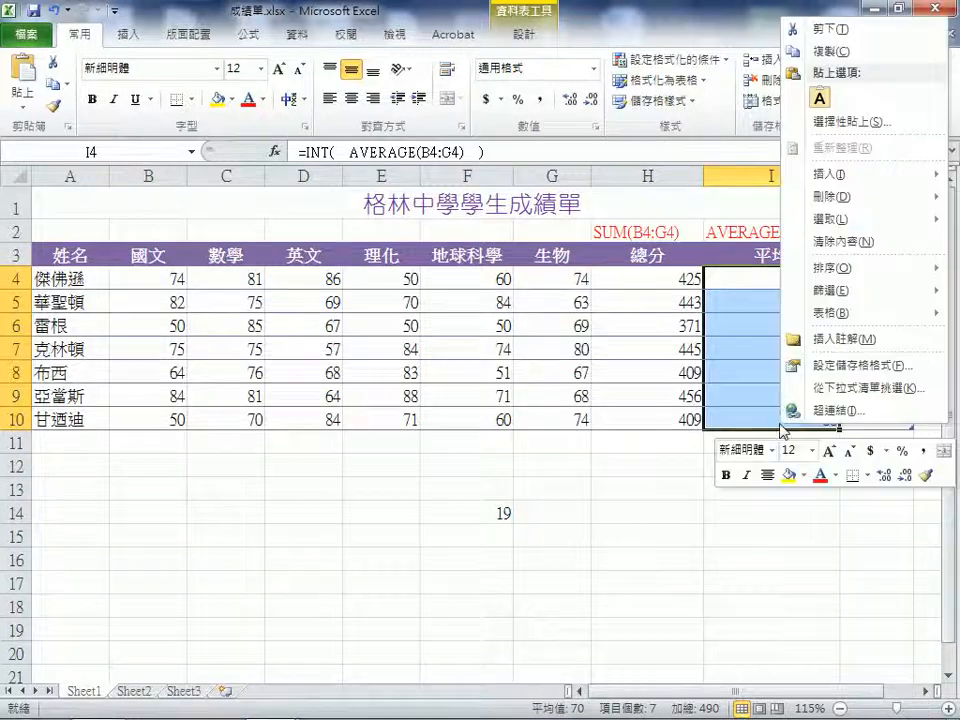
click(849, 367)
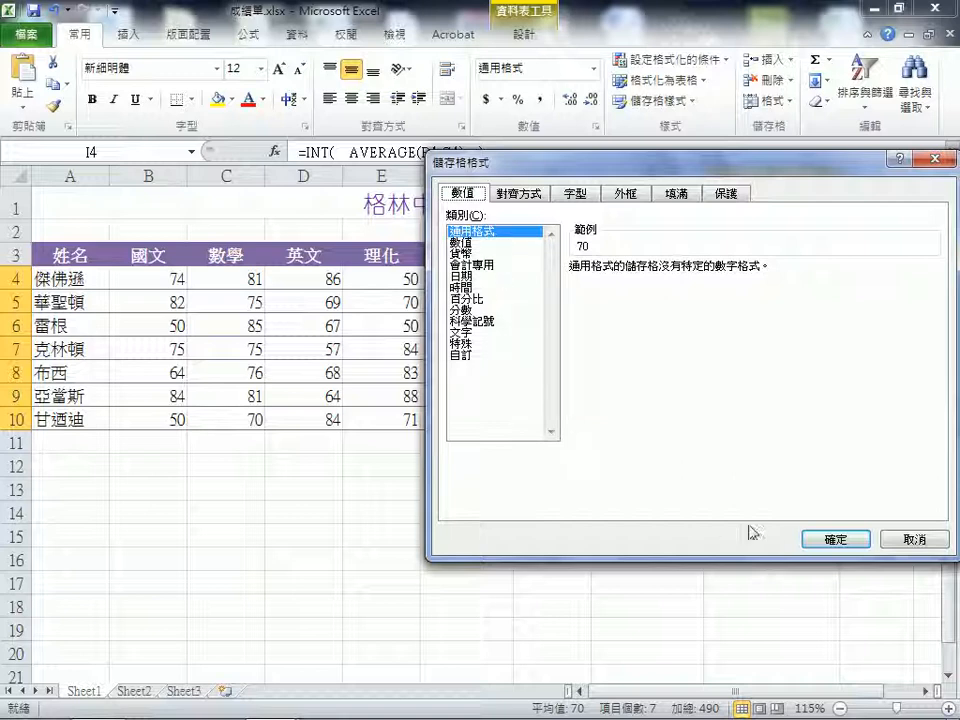
click(806, 538)
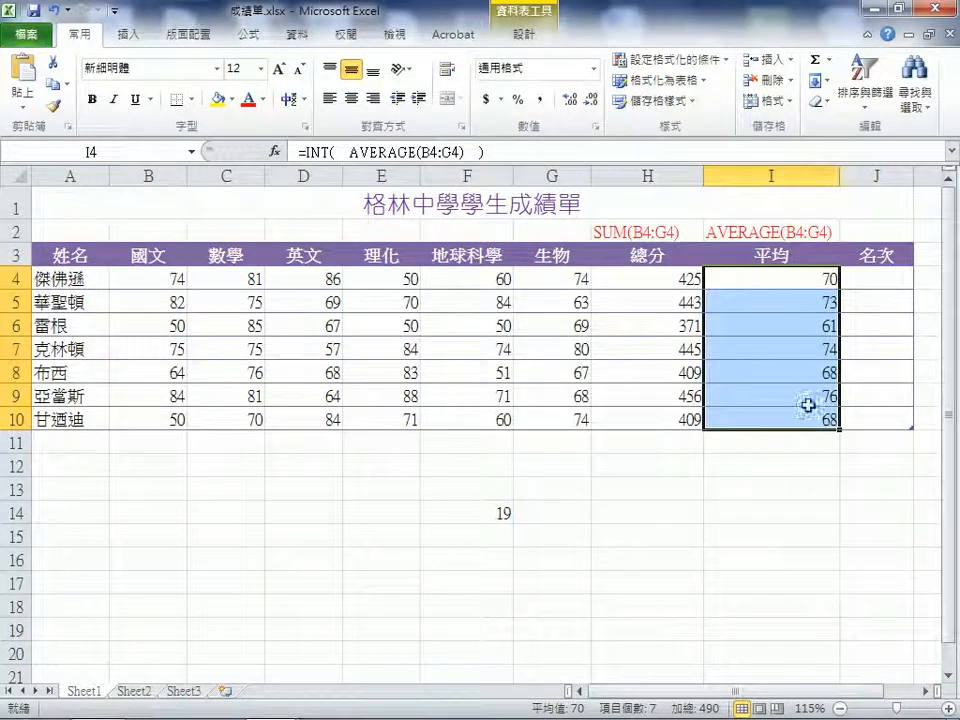
- Examine the outer INT function and the nested AVERAGE(B4:G4) in I4's formula, along with the formula label in I2
click(823, 281)
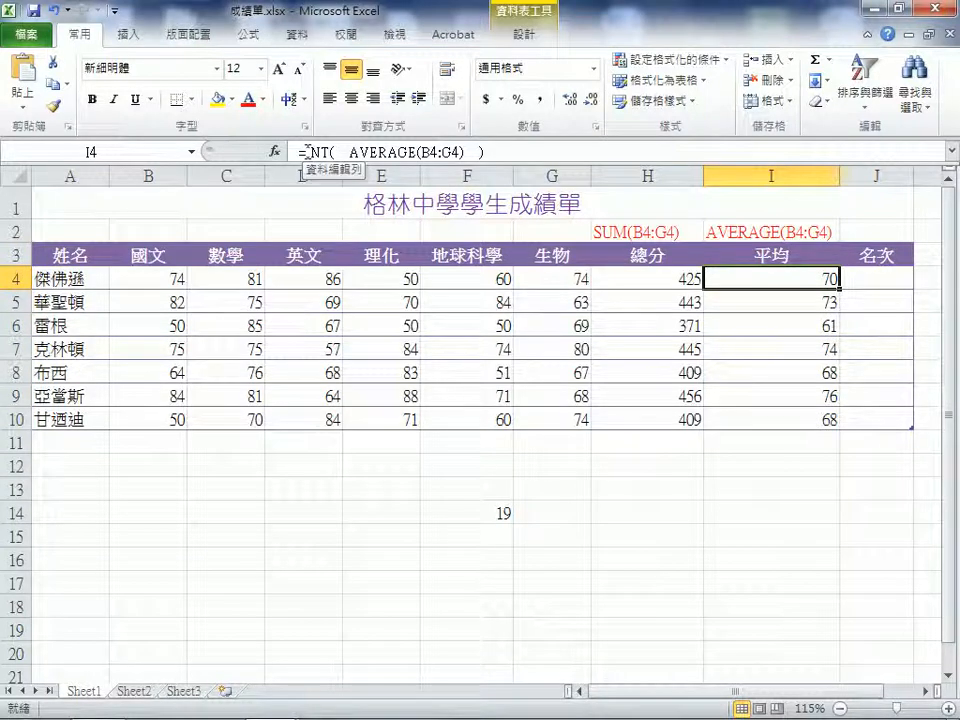
drag(306, 151, 338, 150)
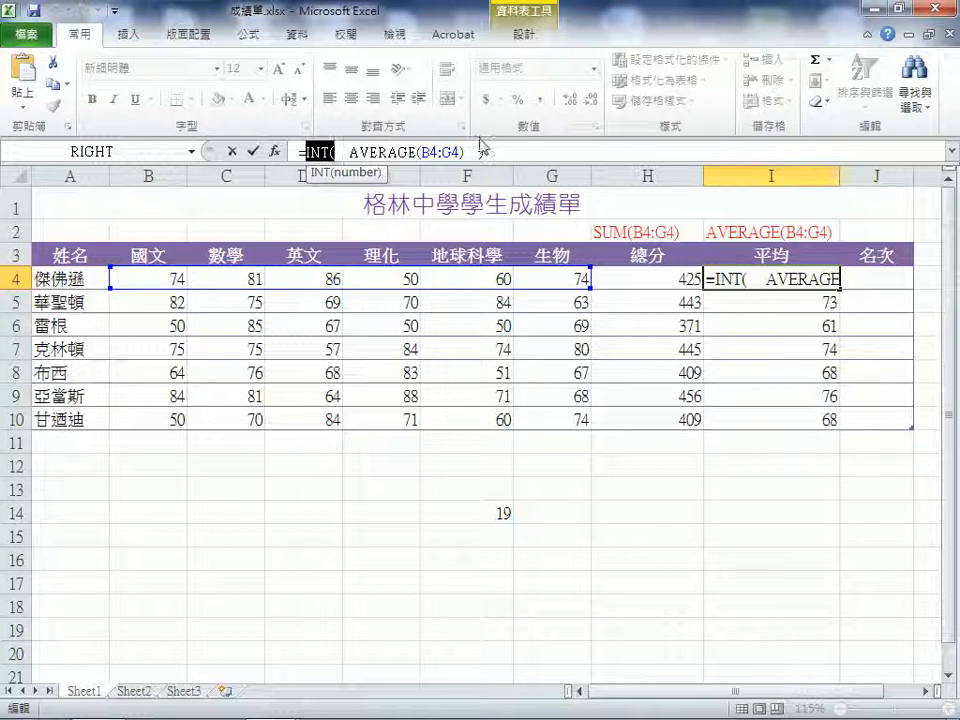
click(353, 151)
click(310, 152)
click(370, 149)
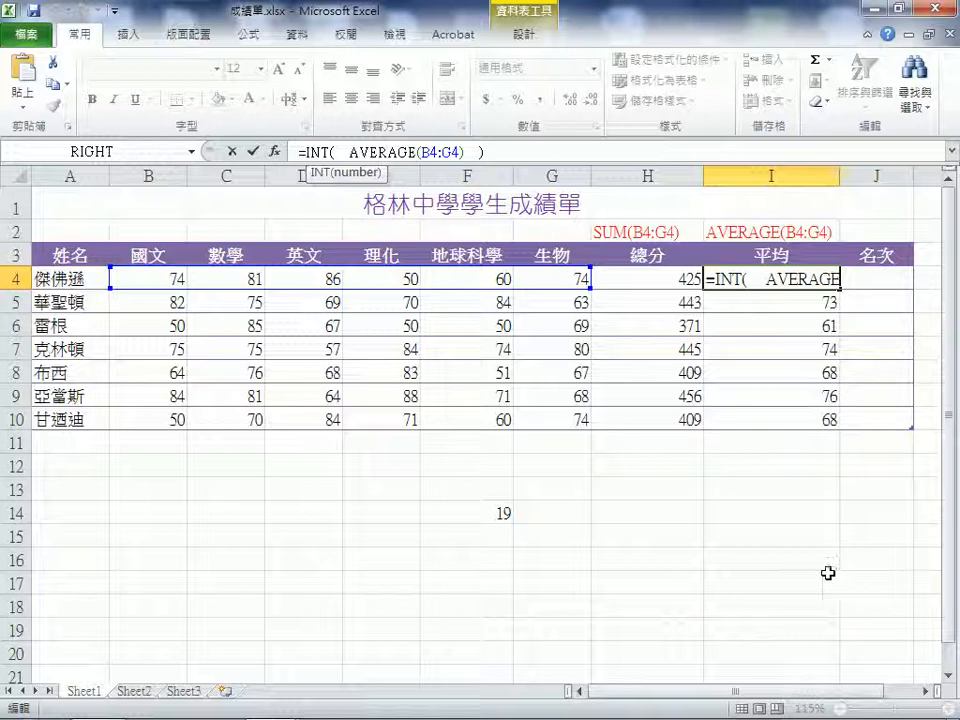
click(758, 232)
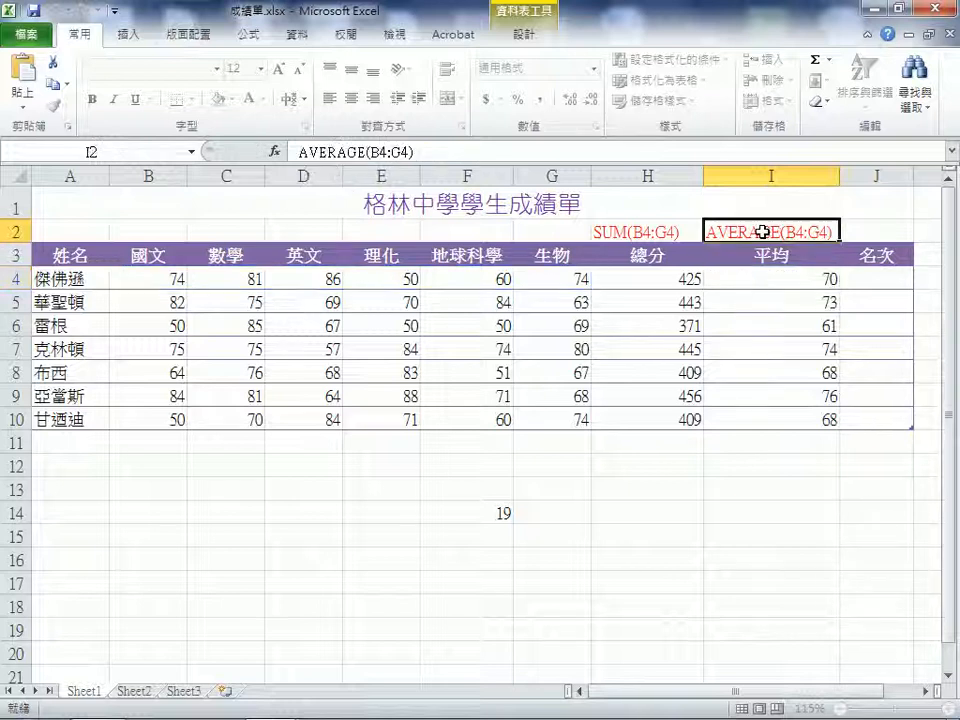
- Remove the spaces inside INT's parentheses in I4 so the formula reads =INT(AVERAGE(B4:G4))
click(823, 287)
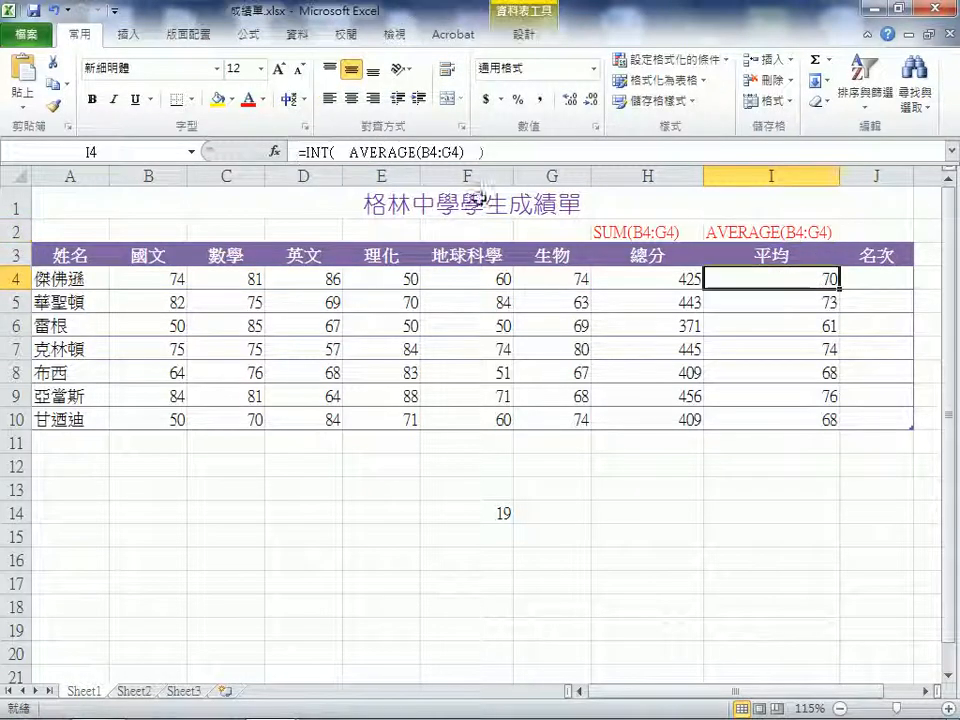
click(340, 151)
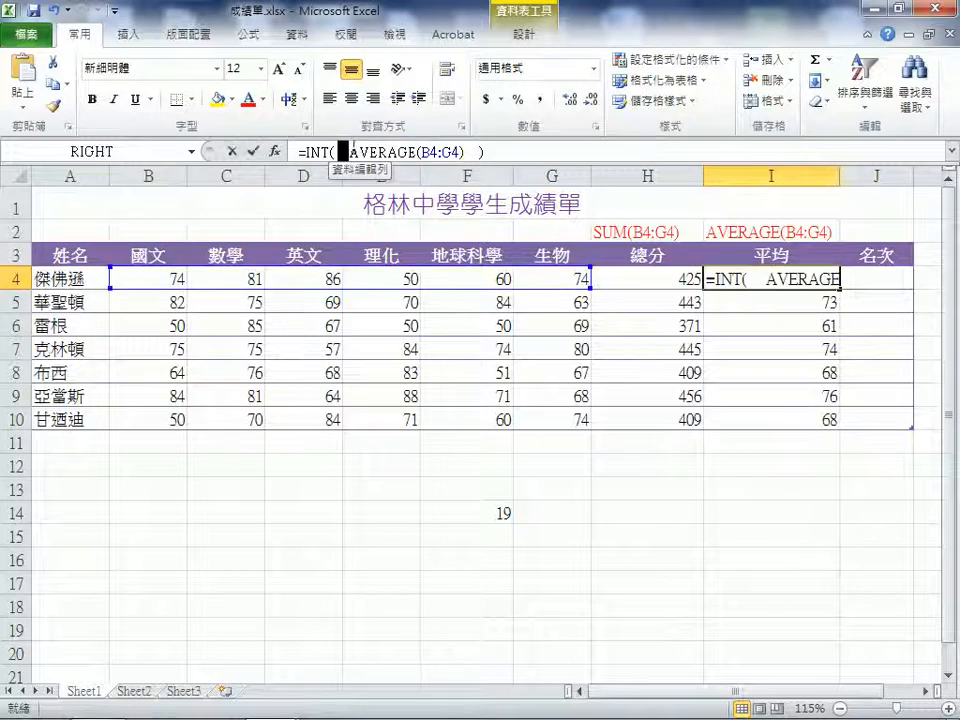
key(shift+Right)
key(Delete)
- Copy the formula text INT(AVERAGE(B4:G4)) without its equals sign from I4, commit the cell, and paste the text over the label in I2
drag(449, 151, 306, 146)
key(ctrl+c)
key(Delete)
key(Return)
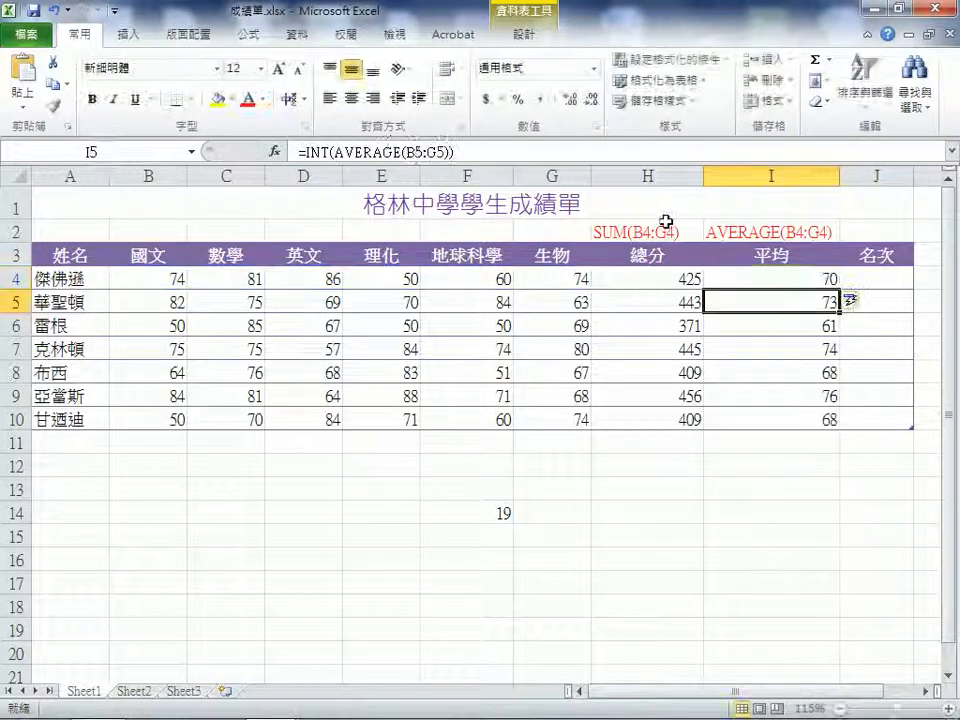
click(802, 278)
click(744, 231)
key(ctrl+v)
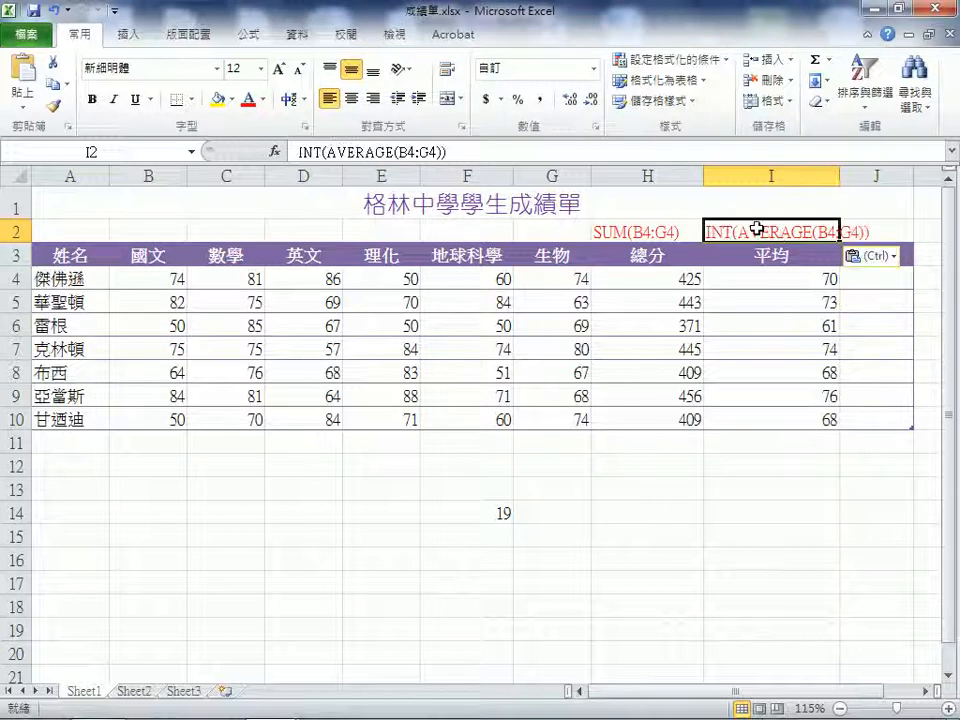
- Color only the AVERAGE(B4:G4) part of the label in I2 light blue and finish editing the cell
double_click(752, 228)
drag(737, 229, 861, 234)
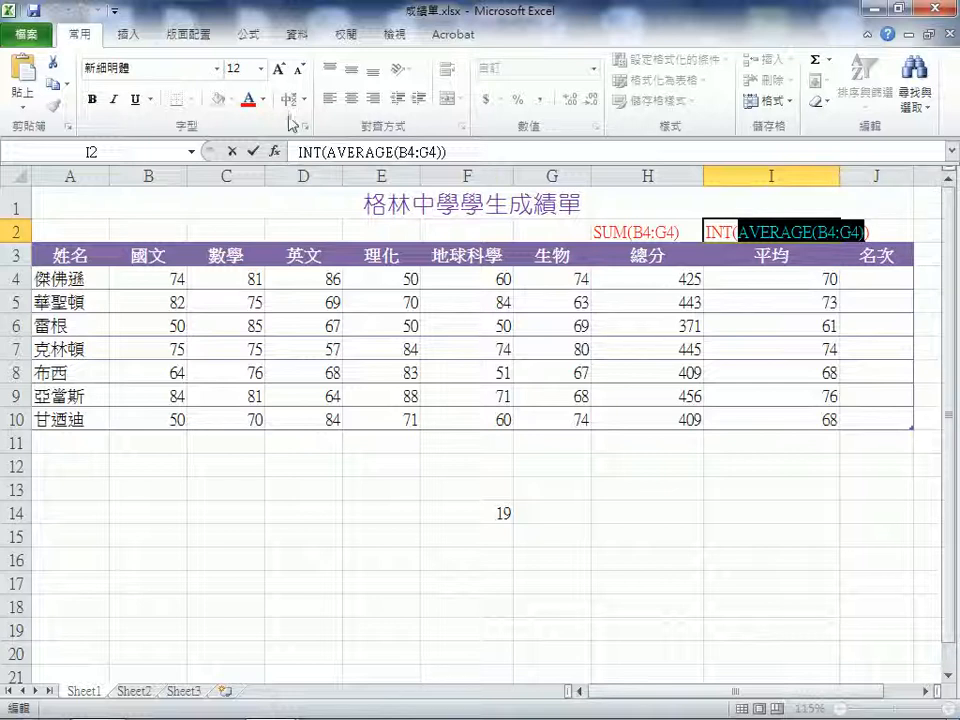
click(262, 99)
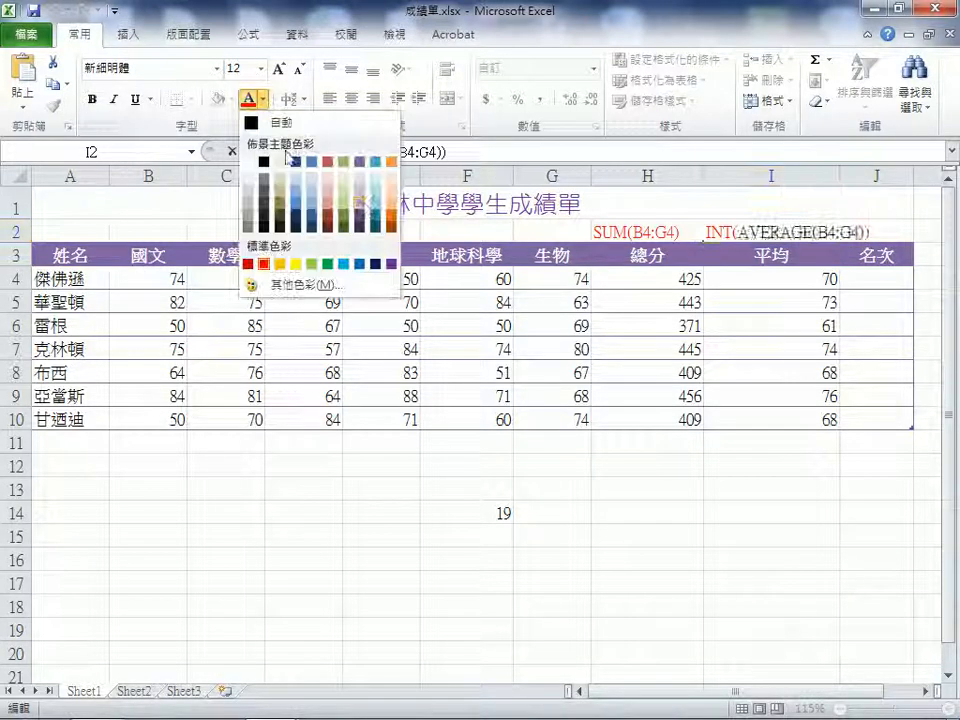
click(346, 263)
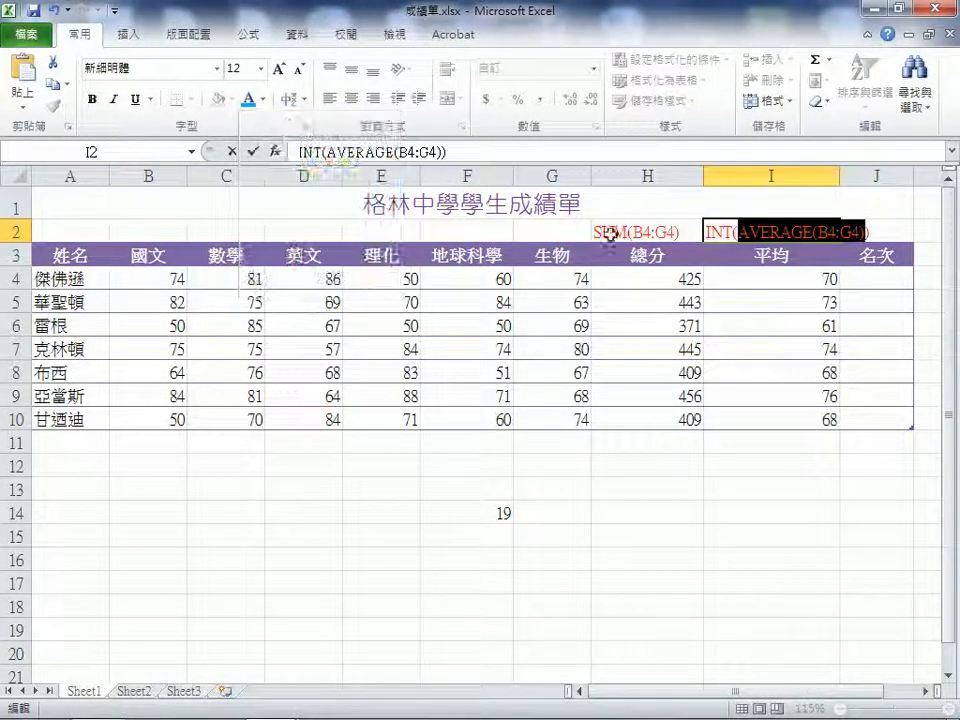
click(882, 494)
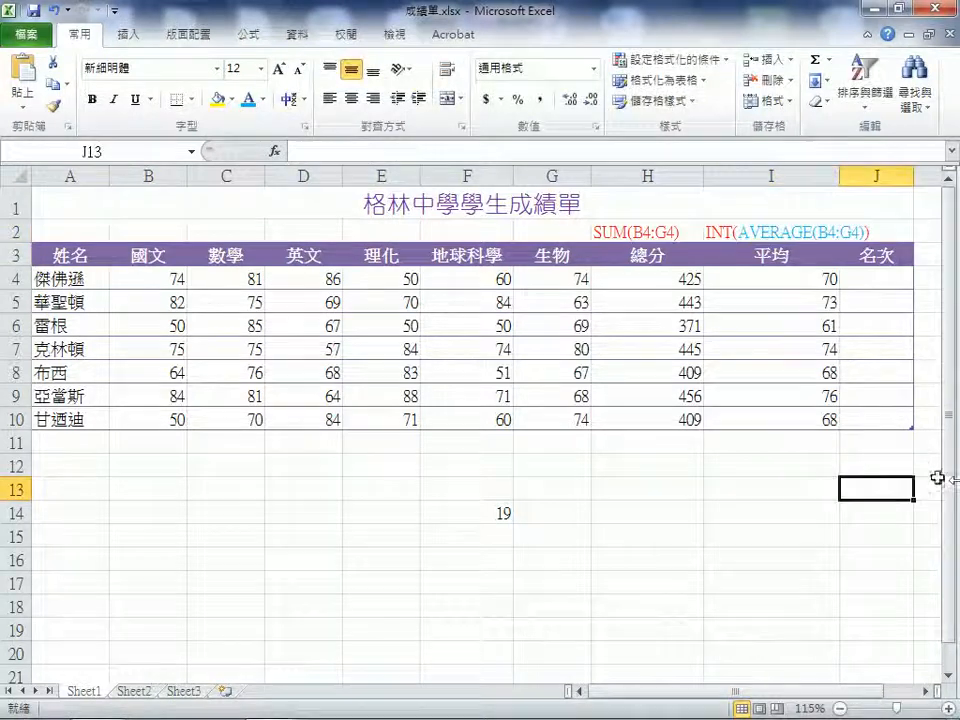